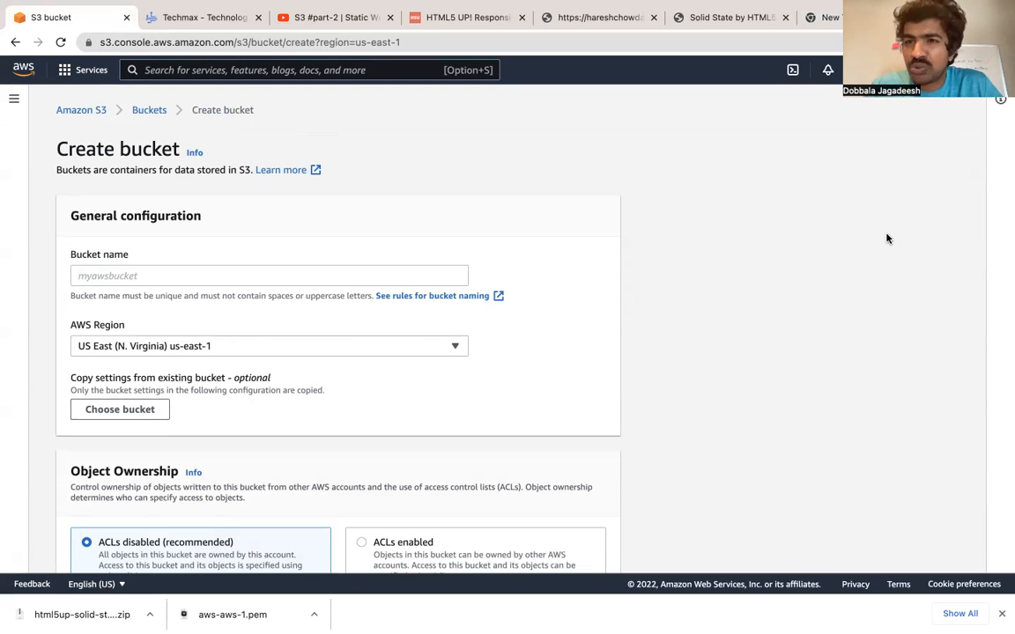
# Name the new bucket projectcloud-1.
pyautogui.click(175, 270)
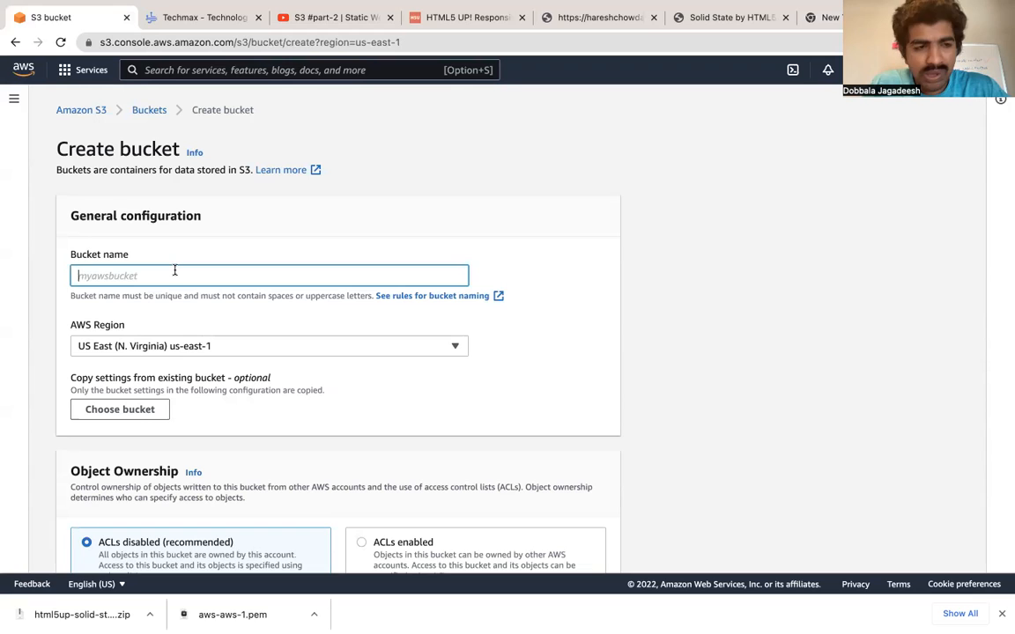
pyautogui.write('pro')
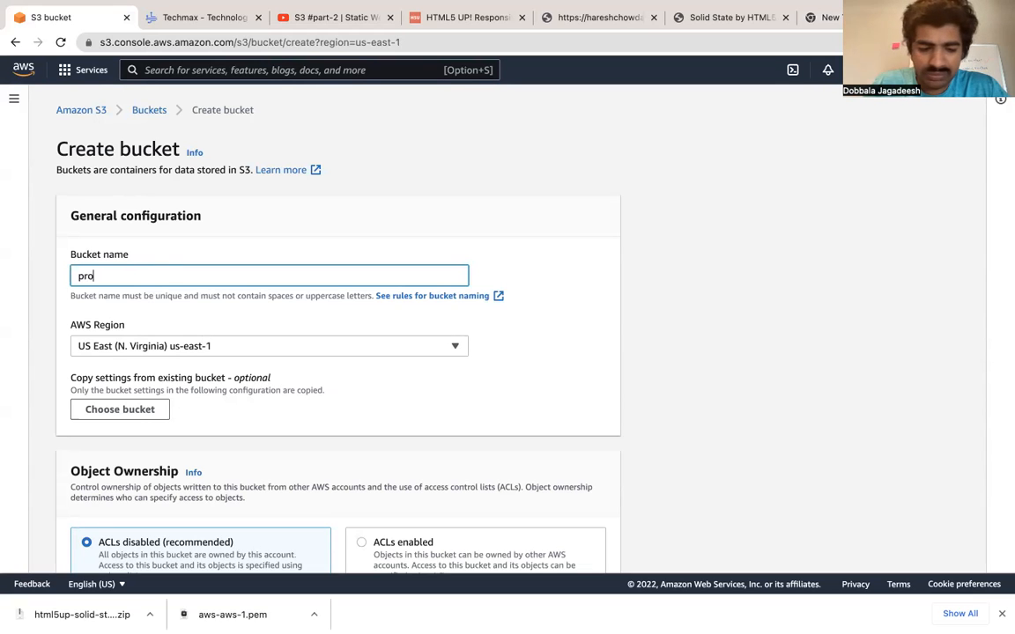
pyautogui.write('jectdevops')
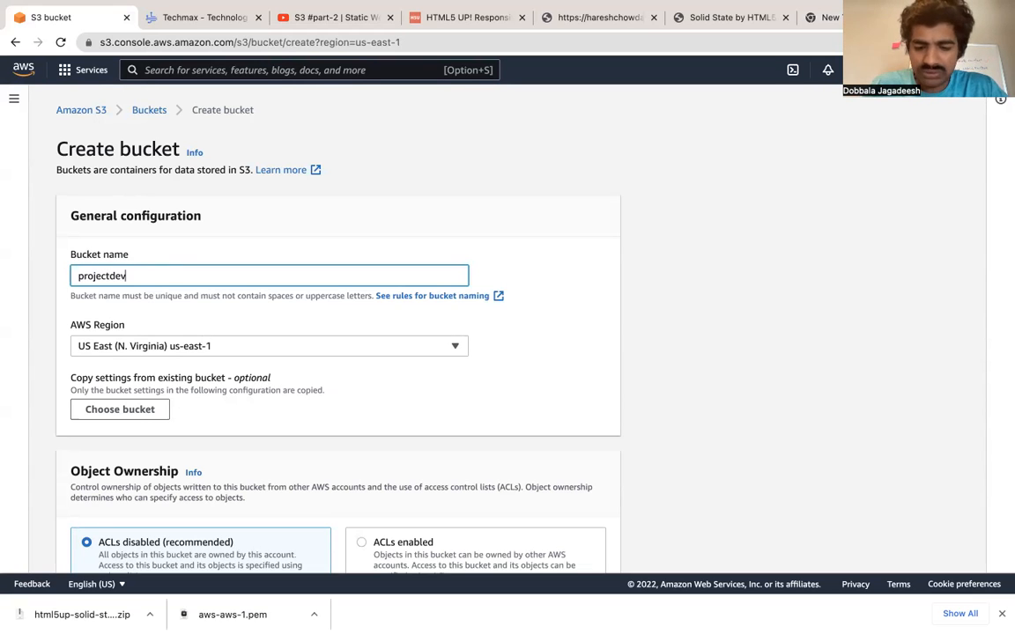
pyautogui.press('BackSpace')
pyautogui.press('BackSpace')
pyautogui.press('BackSpace')
pyautogui.press('BackSpace')
pyautogui.press('BackSpace')
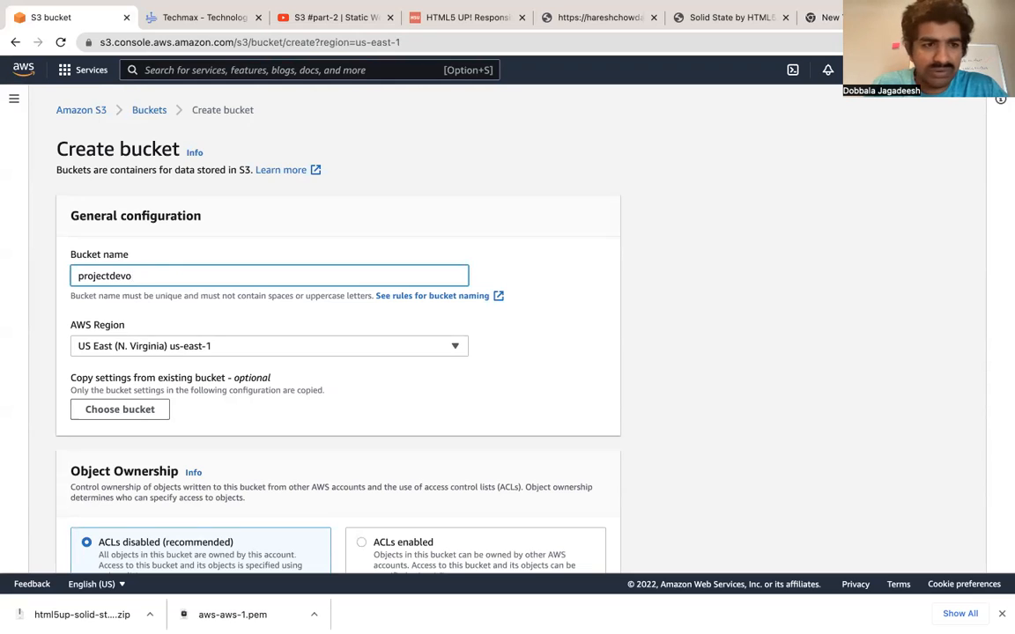
pyautogui.press('BackSpace')
pyautogui.write('clousd')
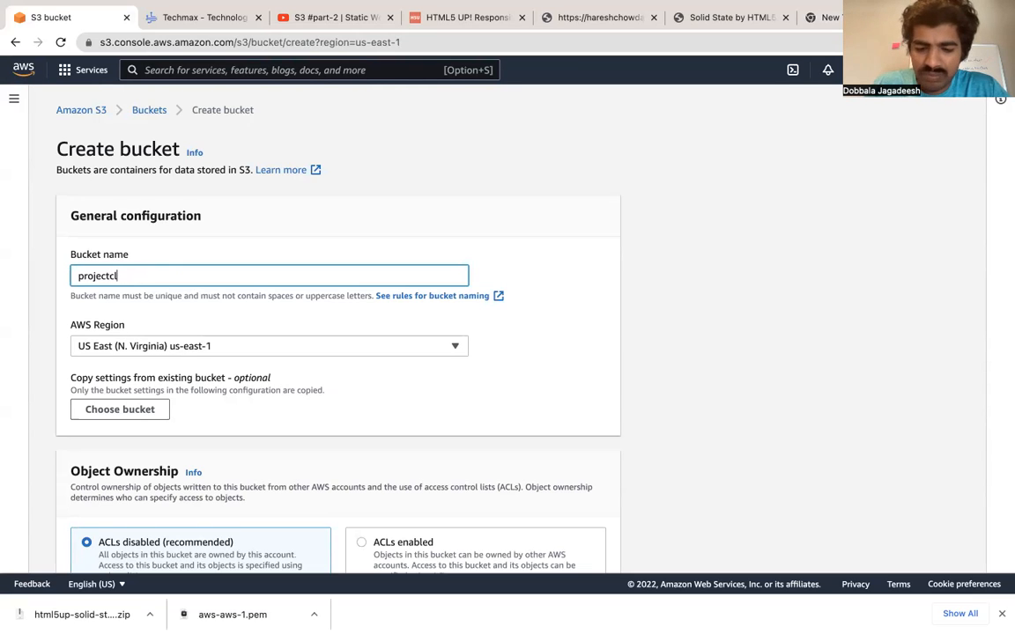
pyautogui.press('BackSpace')
pyautogui.press('BackSpace')
pyautogui.write('d-1')
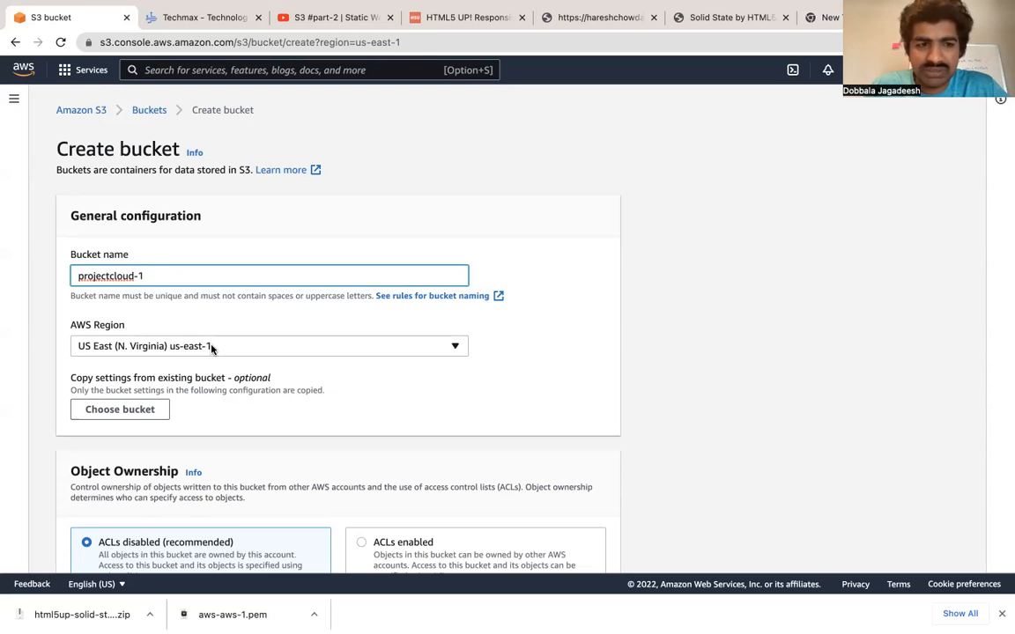
# Enable ACLs for object ownership, turn off blocking of all public access, and acknowledge that the bucket may become public.
pyautogui.scroll(-1, 212, 349)
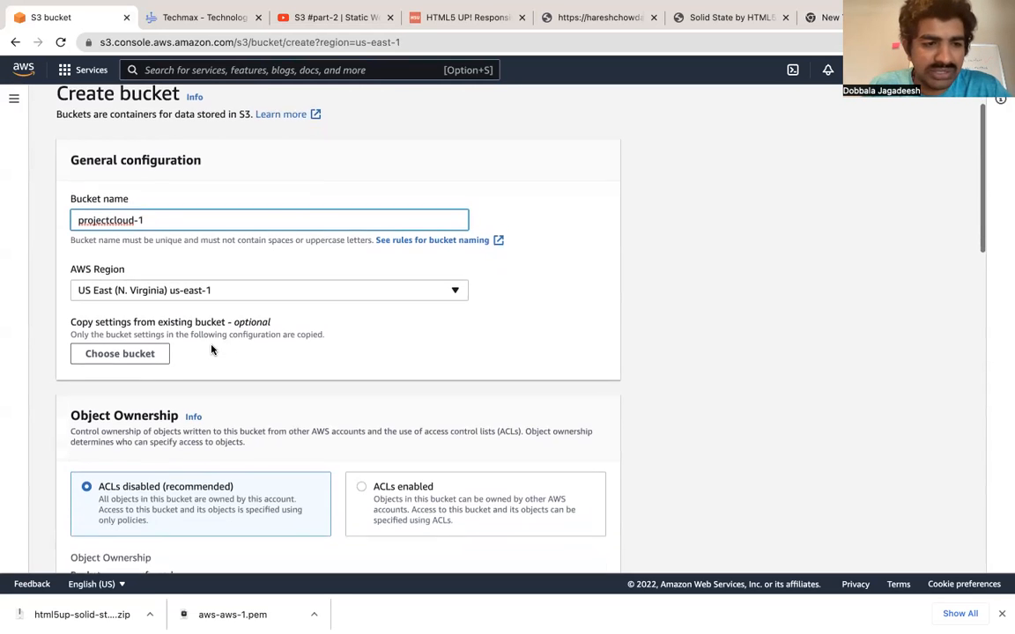
pyautogui.scroll(-3, 324, 408)
pyautogui.scroll(-1, 339, 400)
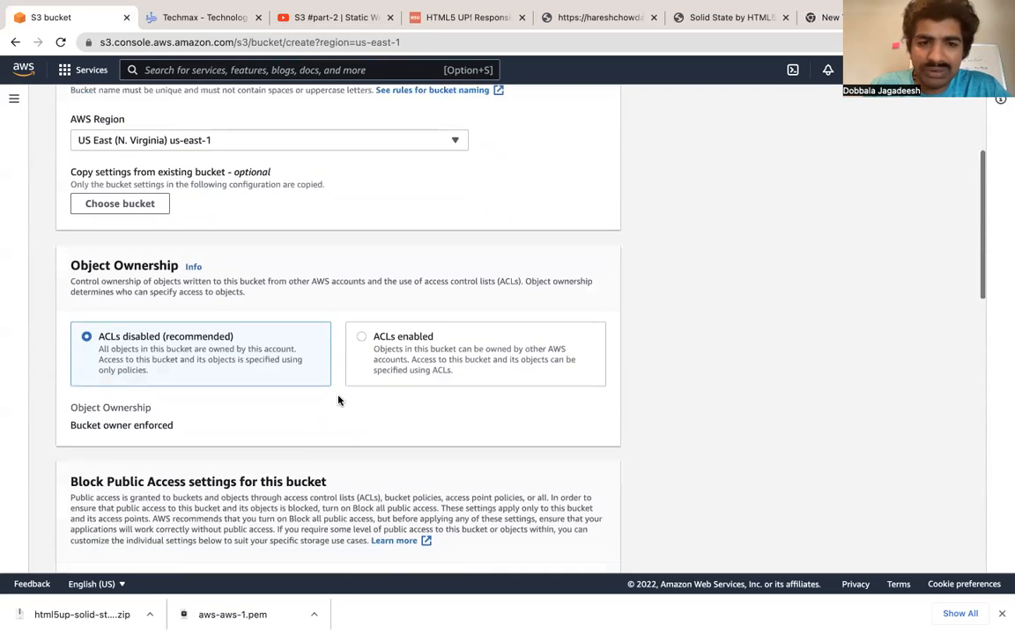
pyautogui.scroll(-2, 338, 398)
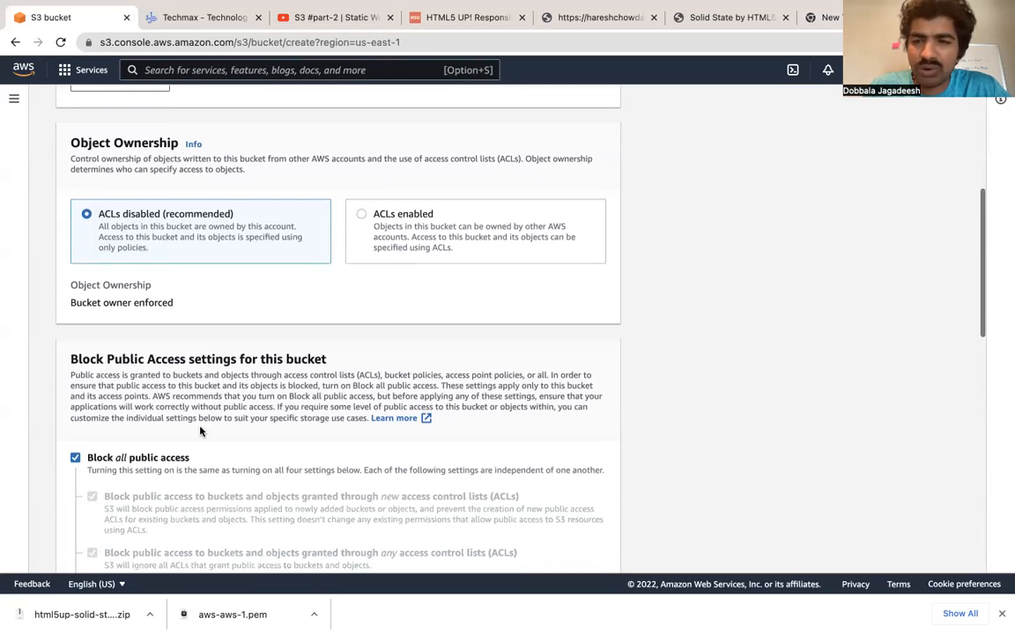
pyautogui.click(75, 459)
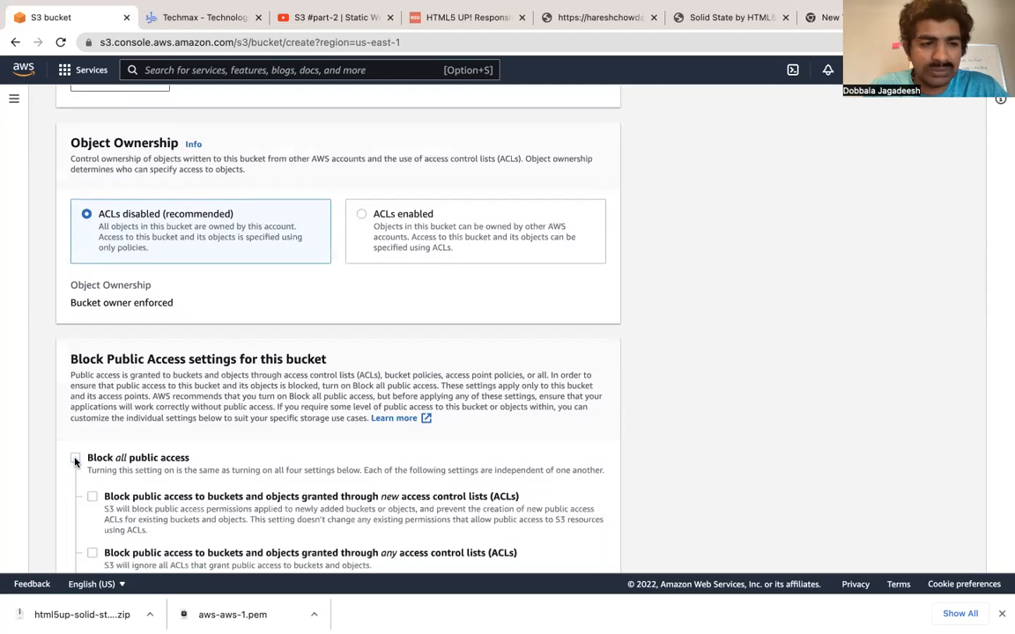
pyautogui.click(362, 215)
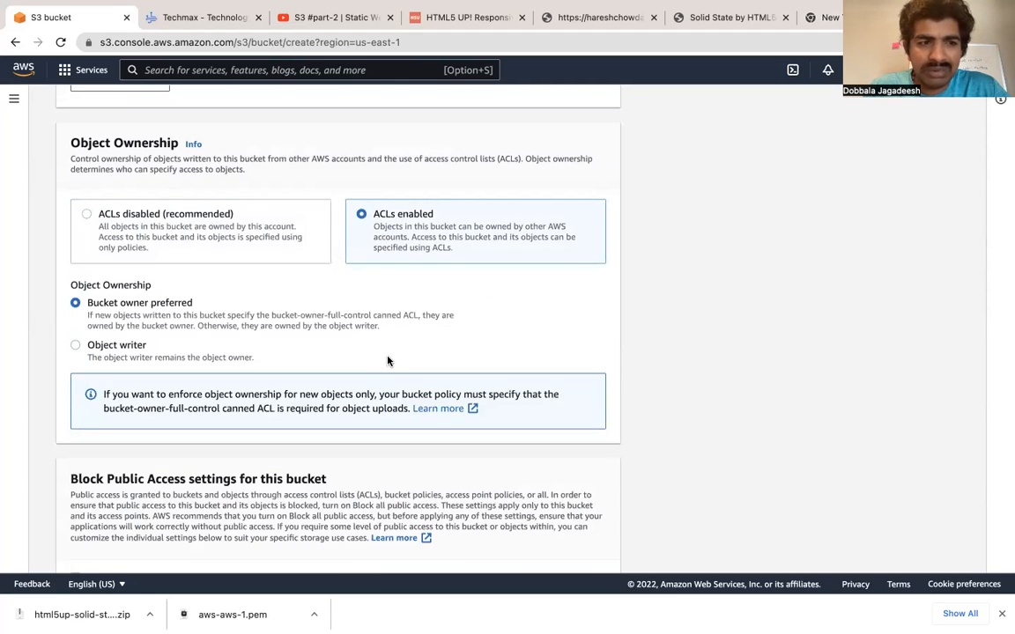
pyautogui.scroll(-5, 388, 357)
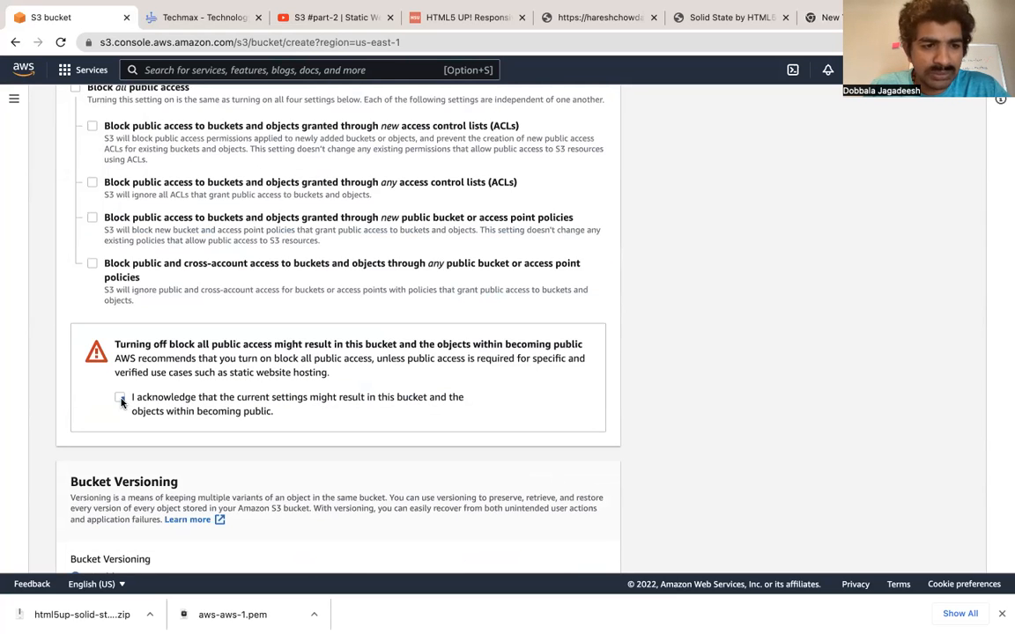
pyautogui.click(120, 399)
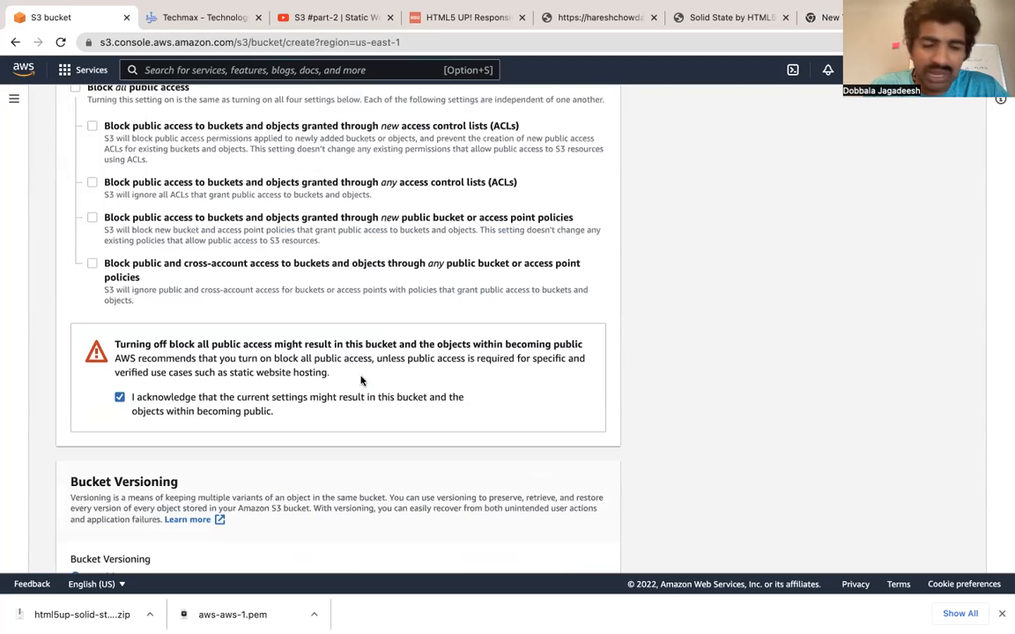
# Create the bucket with the remaining settings at their defaults and open projectcloud-1 from the bucket list.
pyautogui.scroll(-3, 389, 369)
pyautogui.scroll(-5, 394, 387)
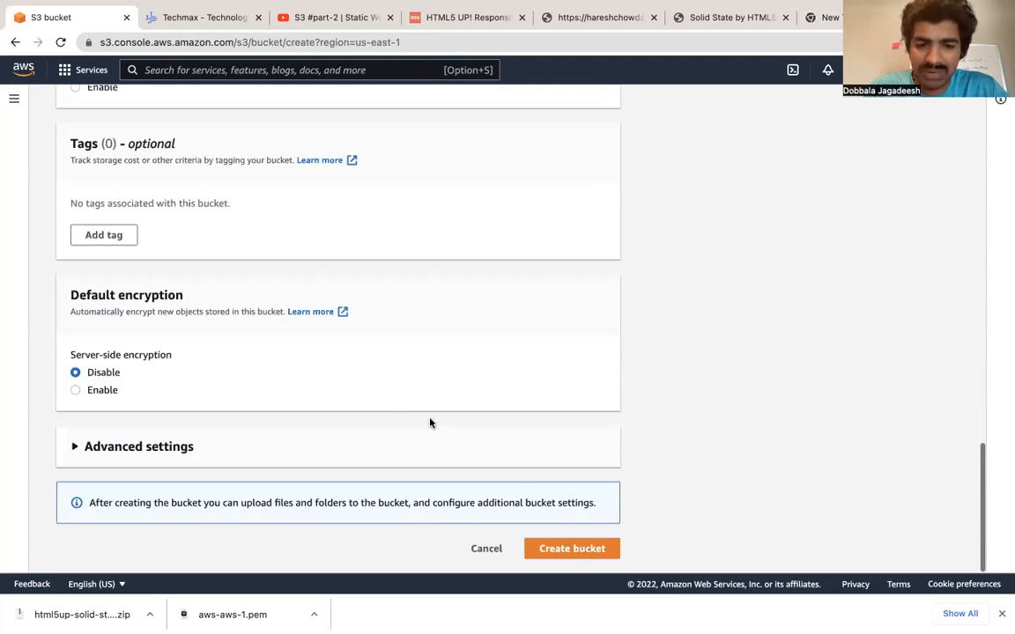
pyautogui.click(579, 558)
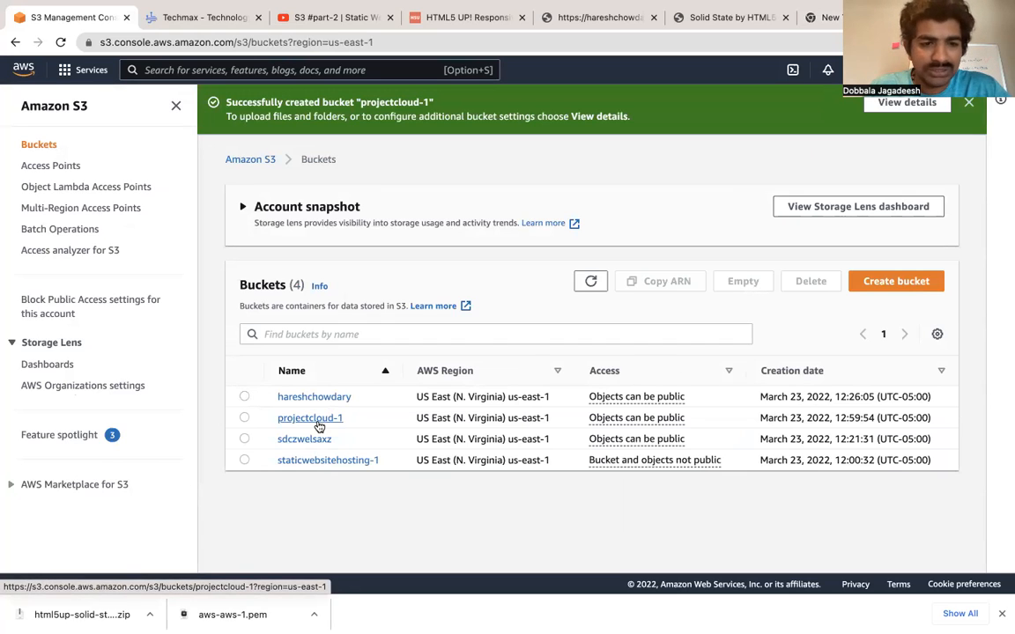
pyautogui.click(322, 422)
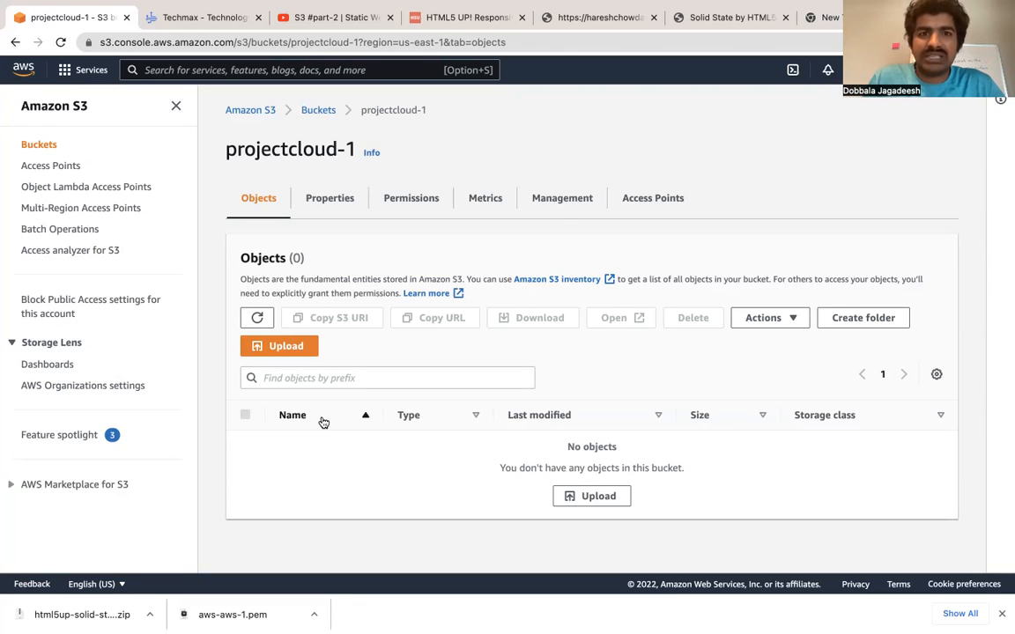
# Find the Highlights template on html5up.net, download it for free, and dismiss the download notice.
pyautogui.click(478, 24)
pyautogui.scroll(5, 392, 420)
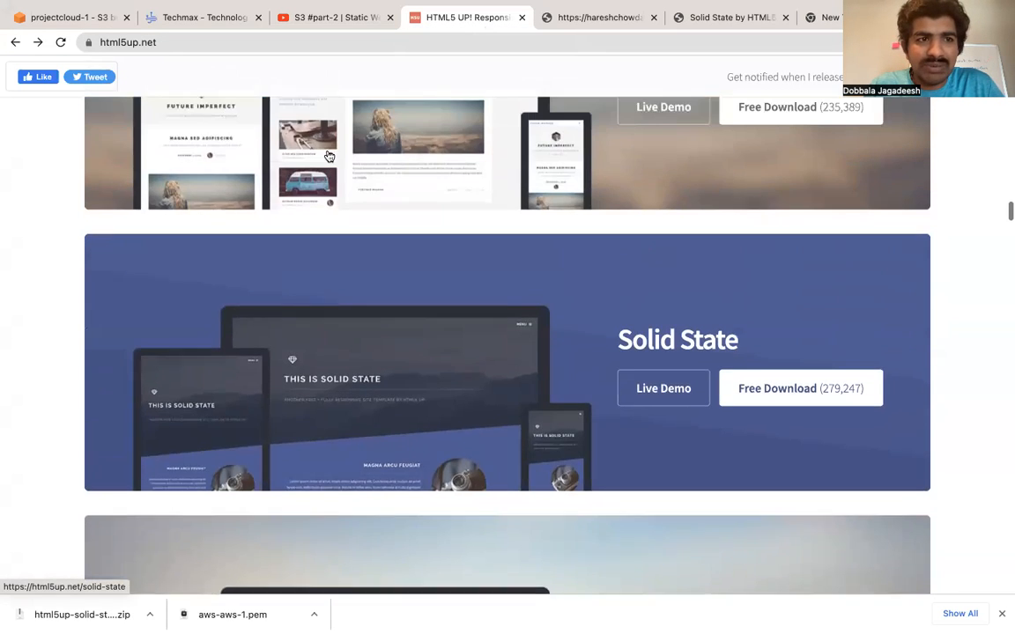
pyautogui.scroll(10, 392, 420)
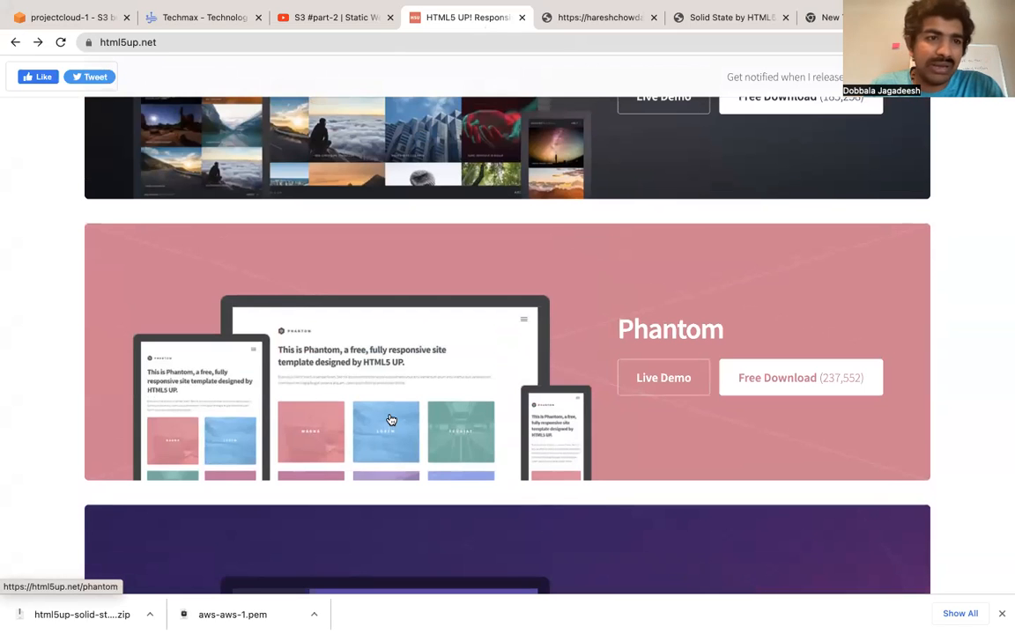
pyautogui.scroll(-6, 392, 419)
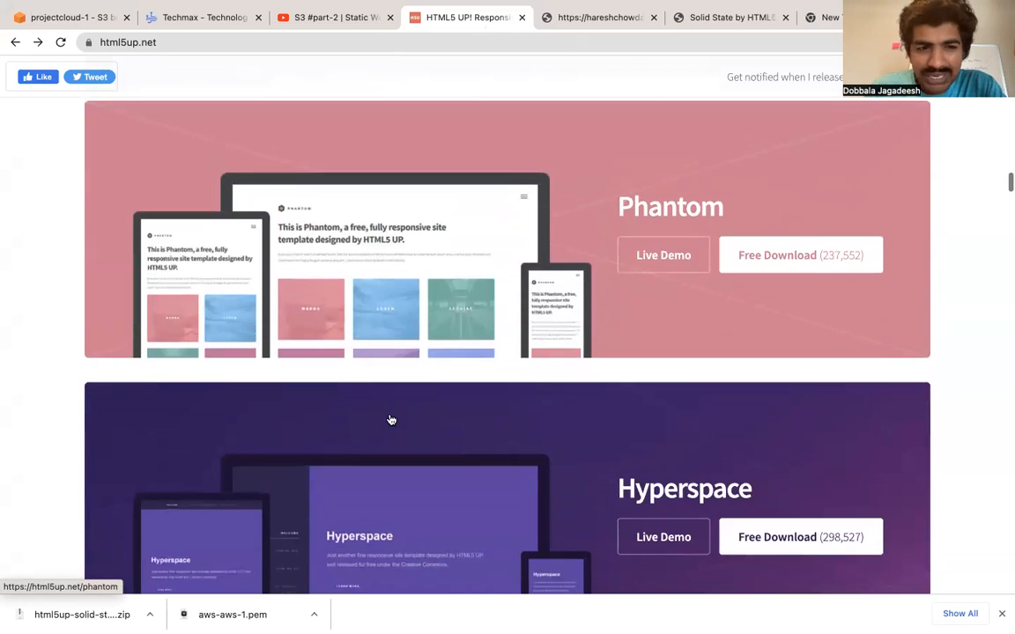
pyautogui.scroll(-10, 391, 420)
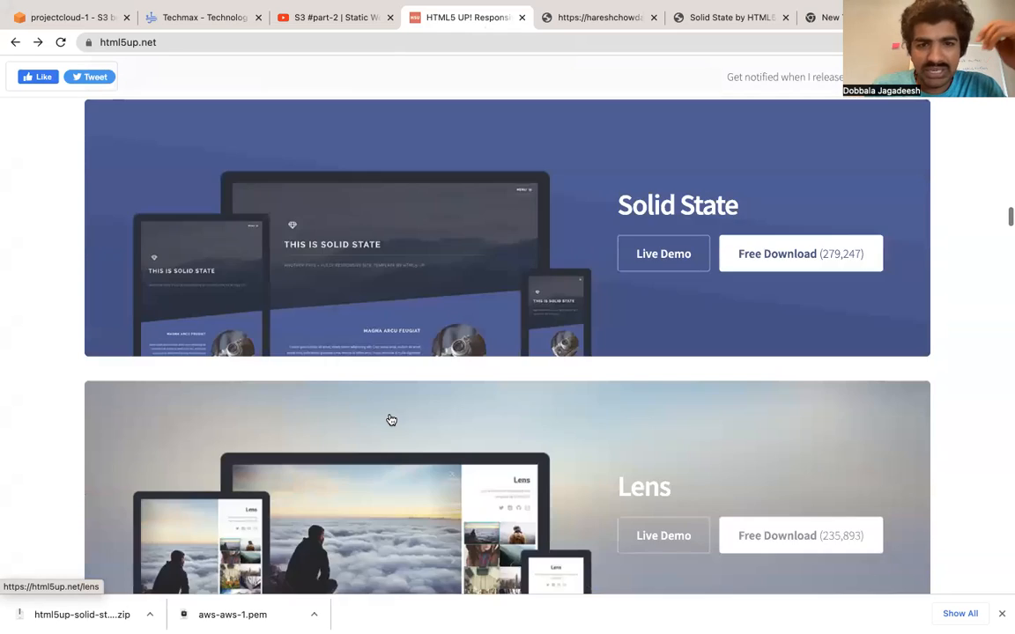
pyautogui.scroll(-6, 391, 420)
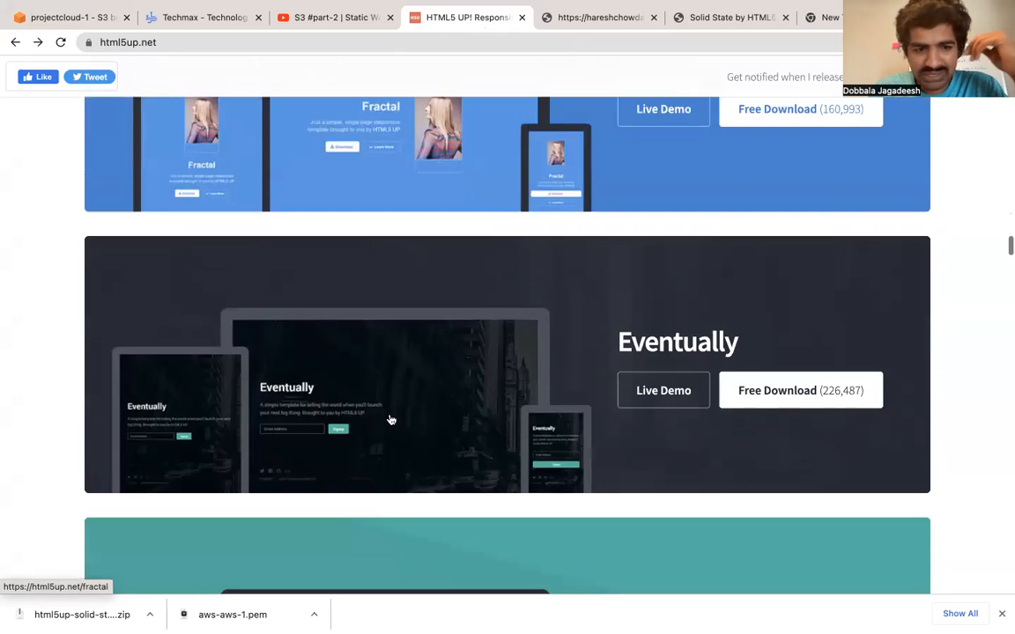
pyautogui.scroll(-6, 391, 420)
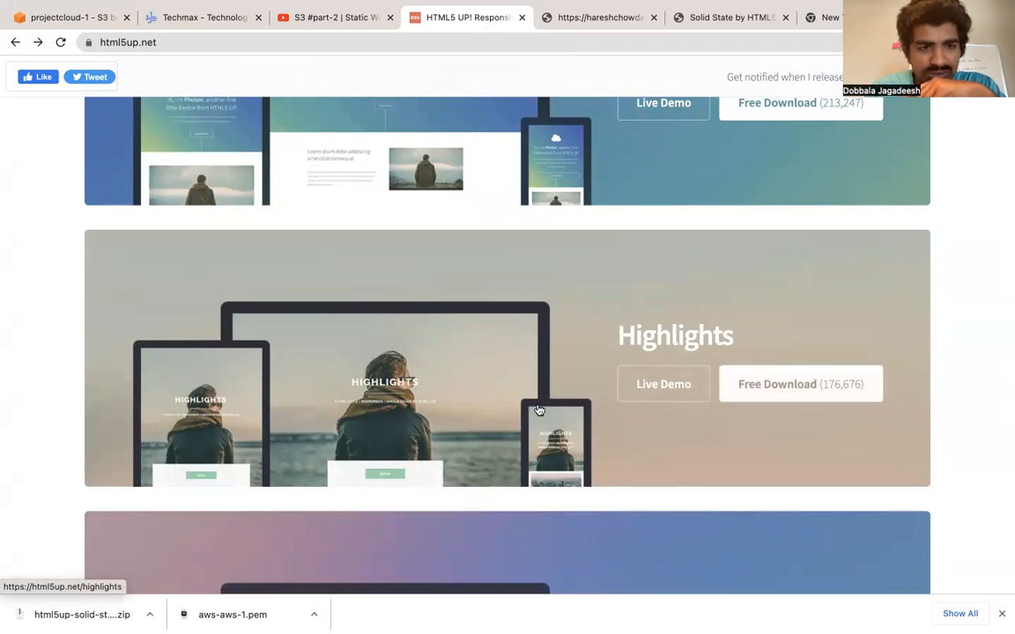
pyautogui.click(824, 397)
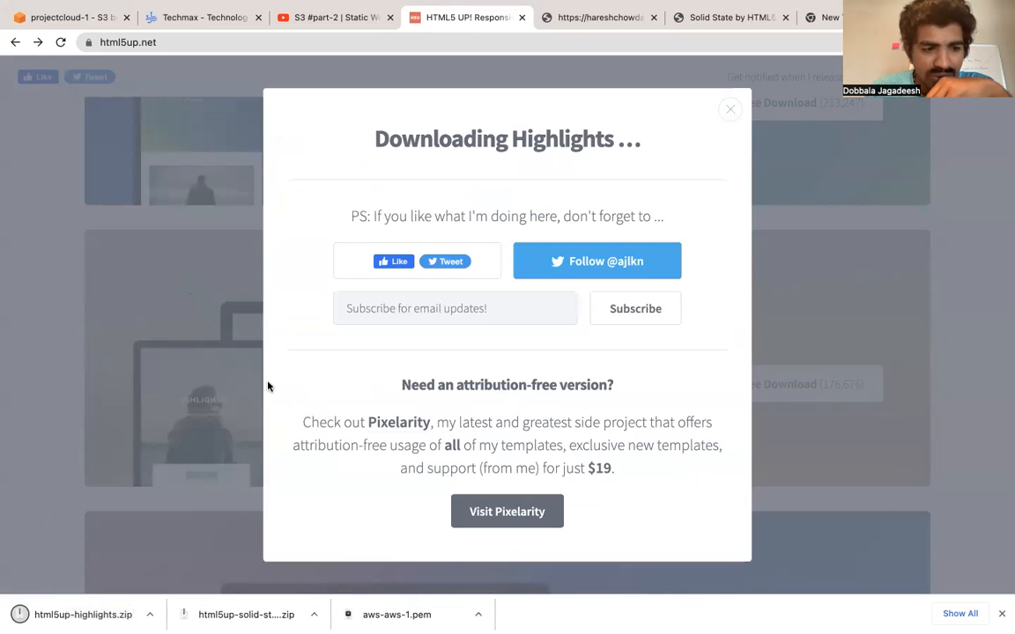
pyautogui.click(730, 111)
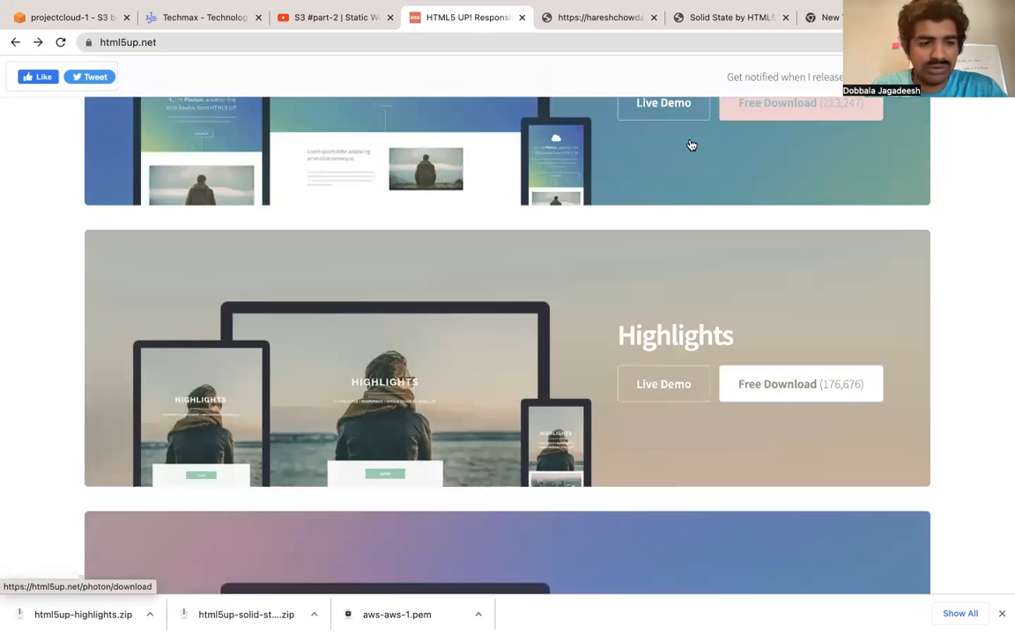
pyautogui.click(148, 616)
pyautogui.click(176, 557)
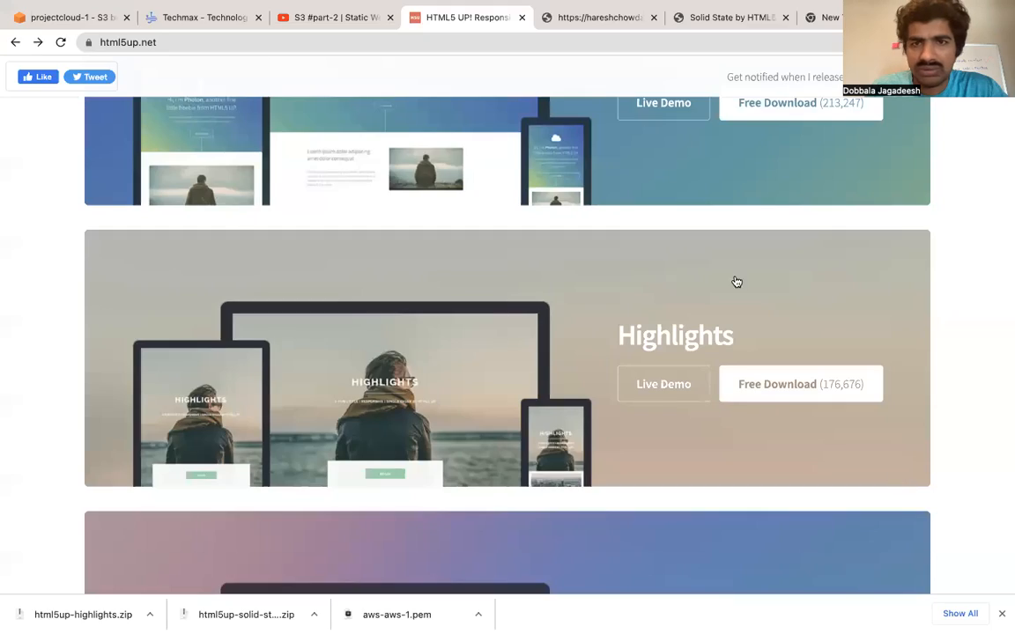
pyautogui.click(334, 23)
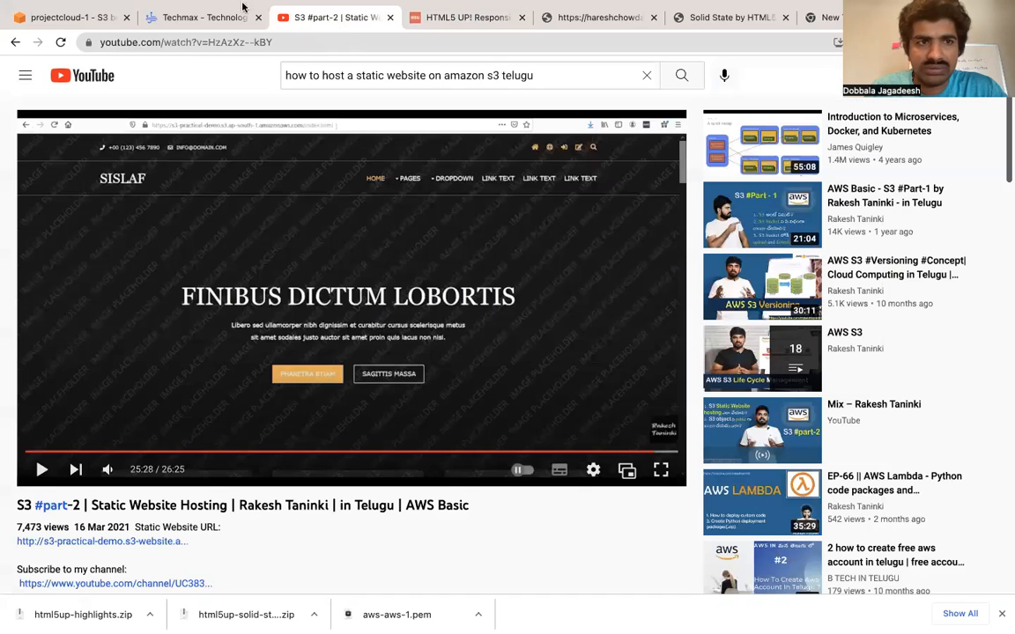
pyautogui.click(211, 14)
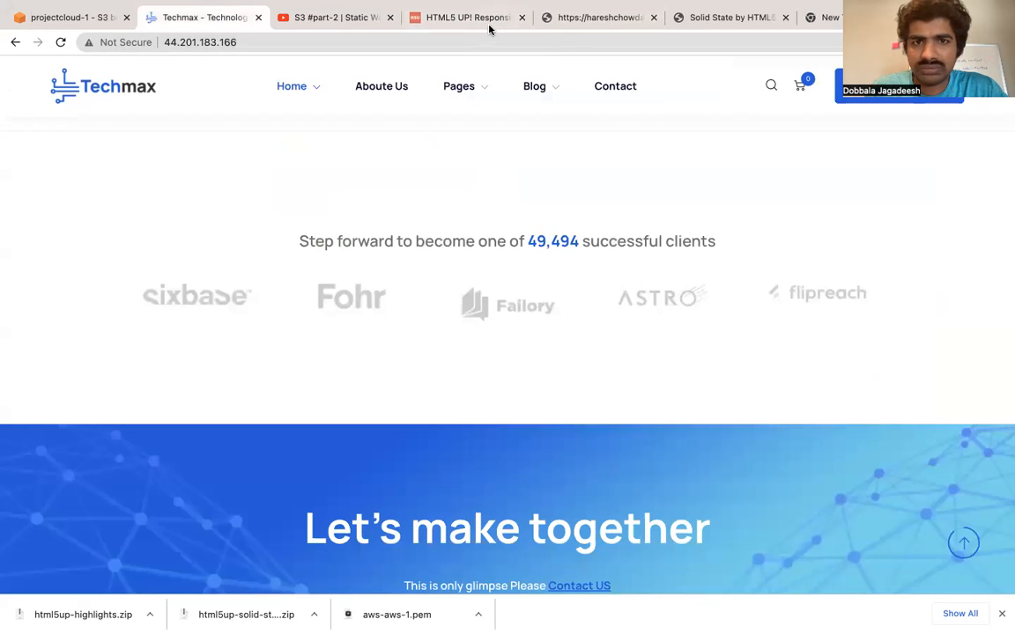
pyautogui.click(613, 22)
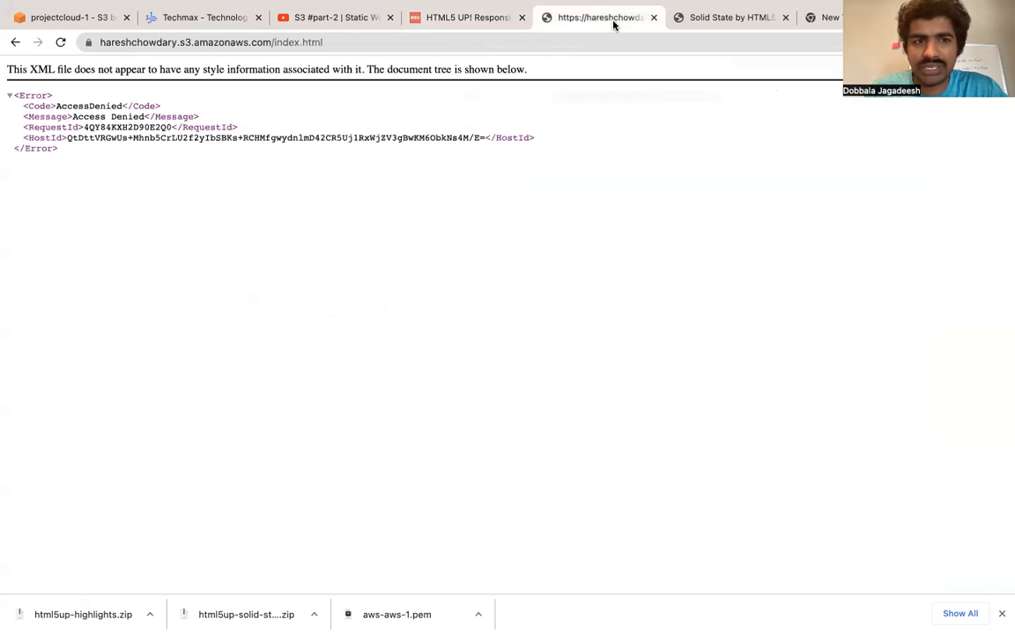
# Start an upload to projectcloud-1 and add the template's LICENSE.txt, README.txt, elements.html, generic.html and index.html files.
pyautogui.click(84, 18)
pyautogui.click(289, 346)
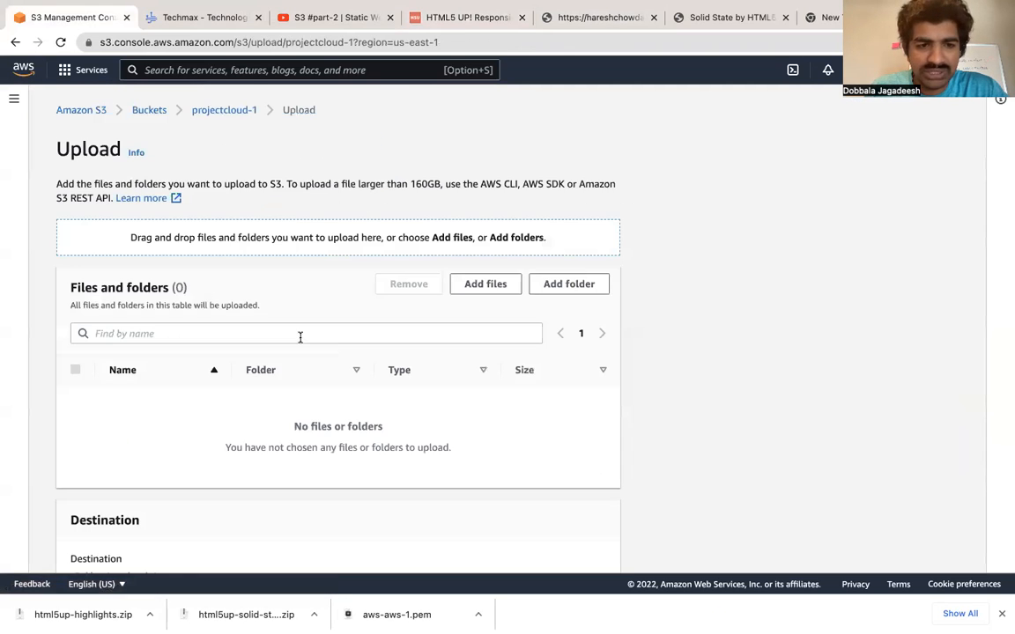
pyautogui.click(482, 285)
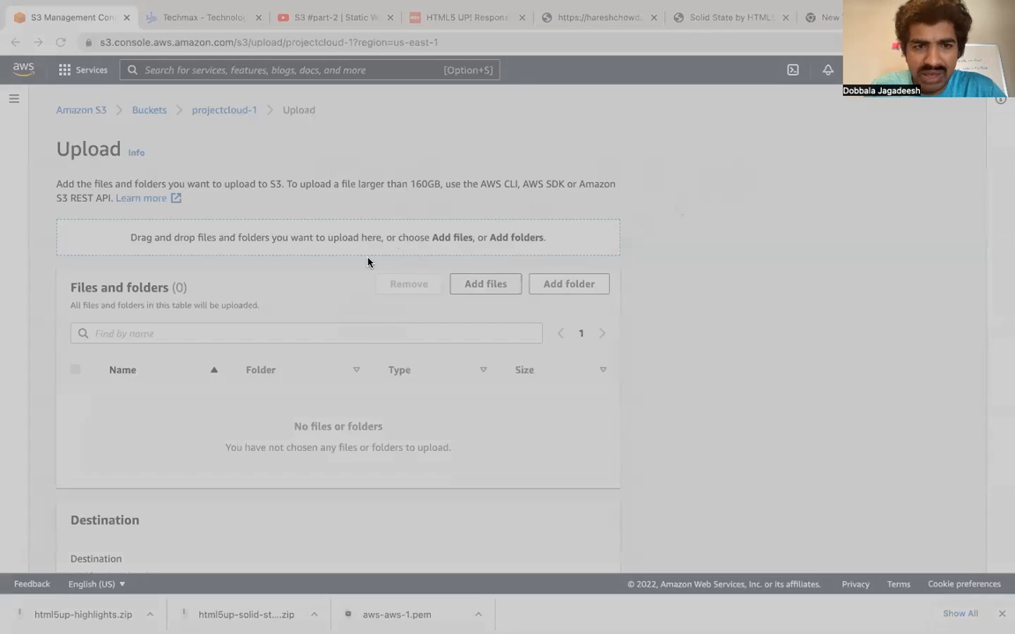
pyautogui.click(754, 474)
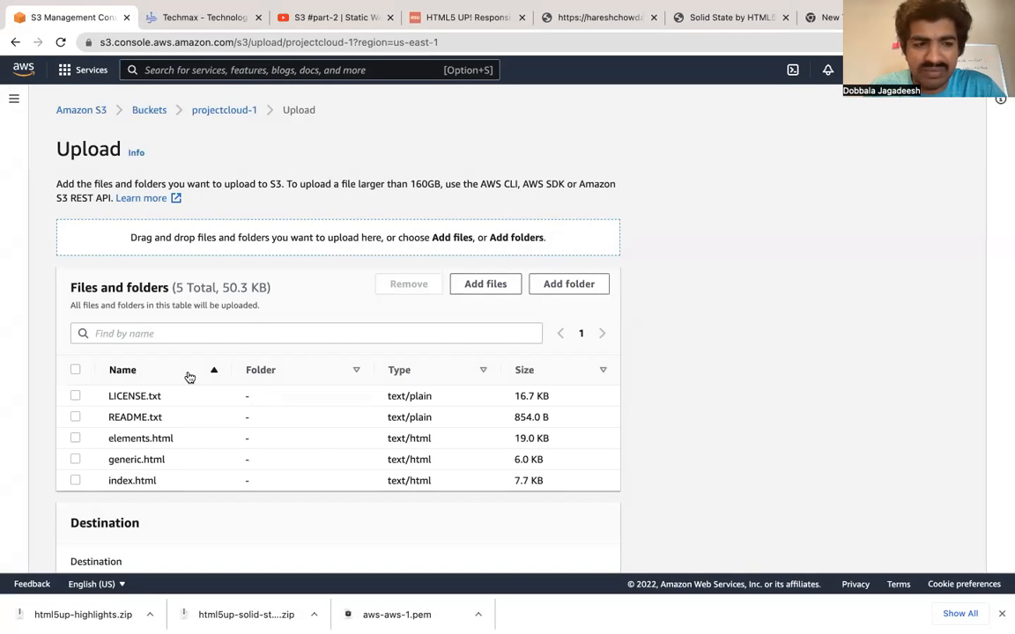
# Add the template's images folder and one more of its folders to the upload list.
pyautogui.click(576, 290)
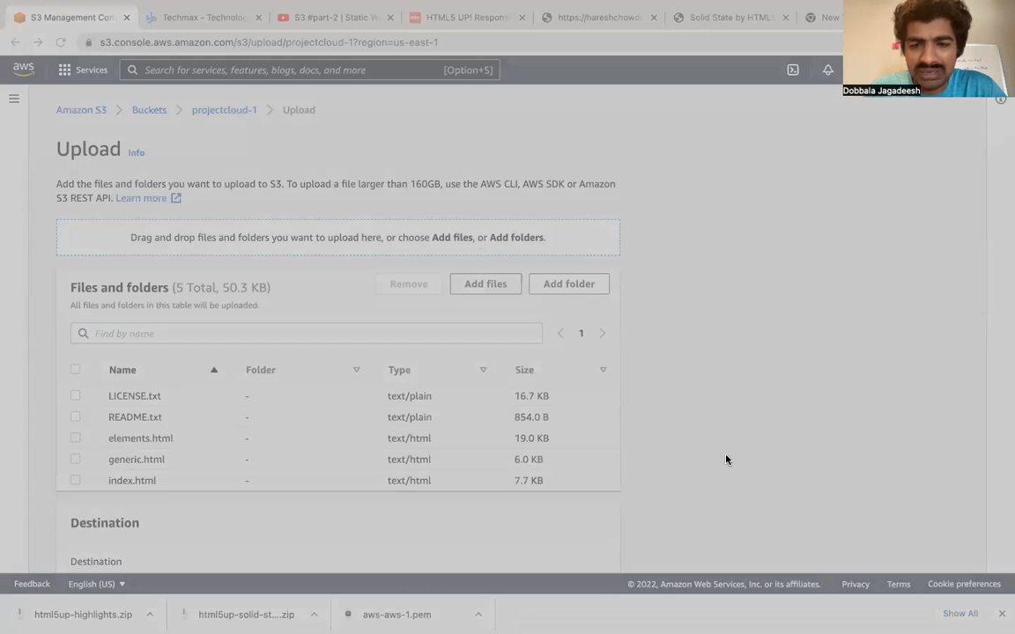
pyautogui.click(751, 474)
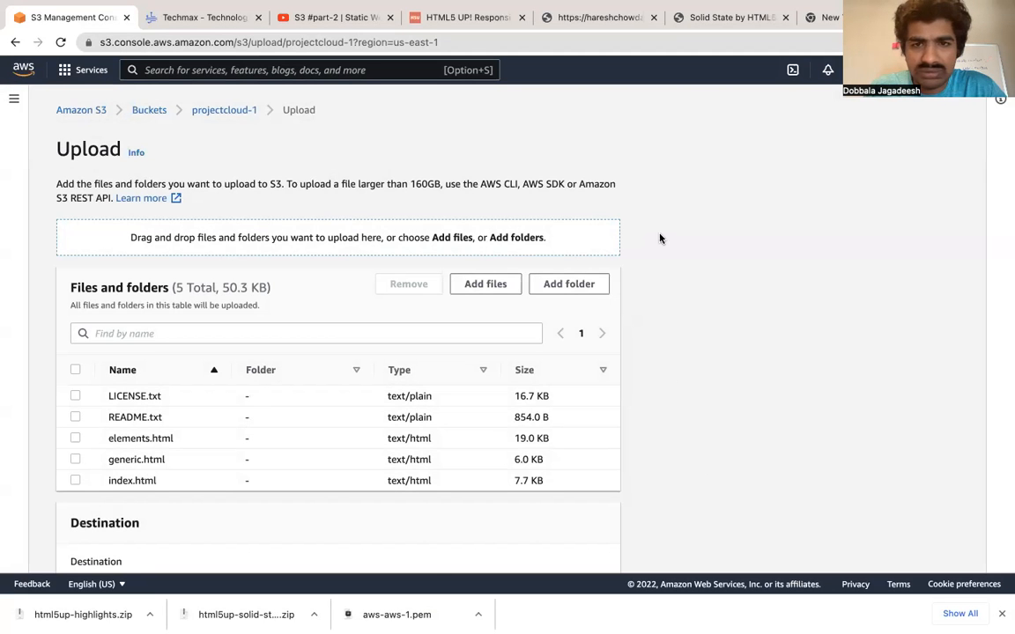
pyautogui.click(544, 291)
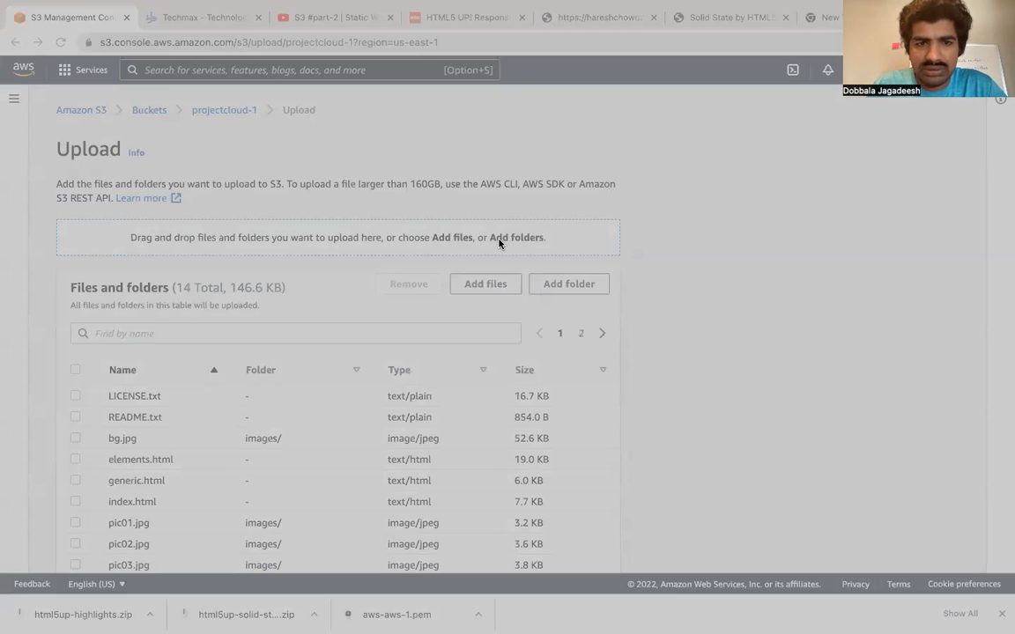
pyautogui.click(753, 460)
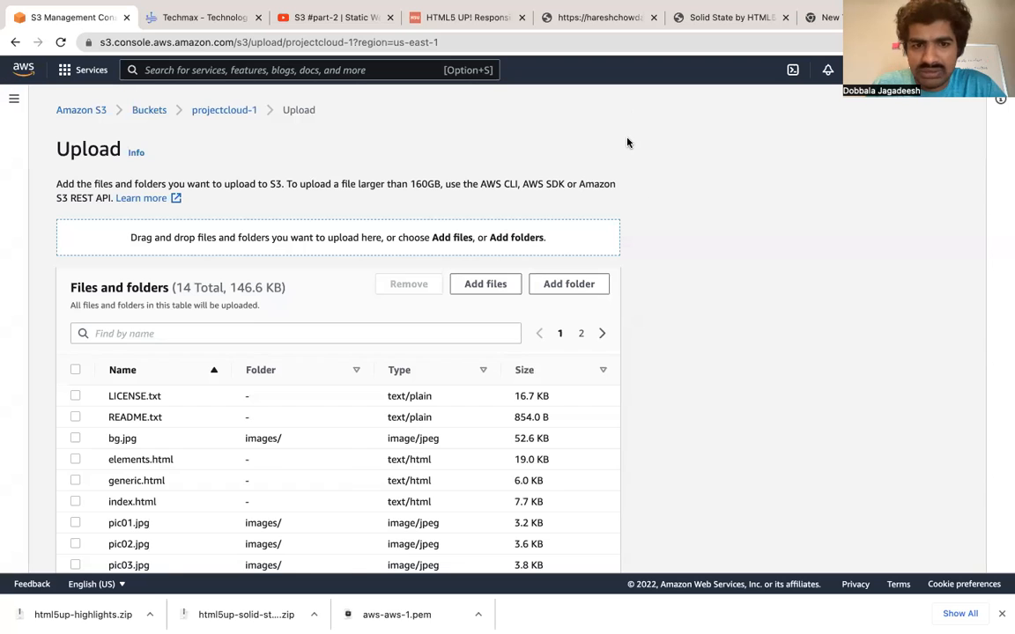
# Upload the listed template files and folders to projectcloud-1 and return to the bucket once the transfer is complete.
pyautogui.scroll(-5, 639, 392)
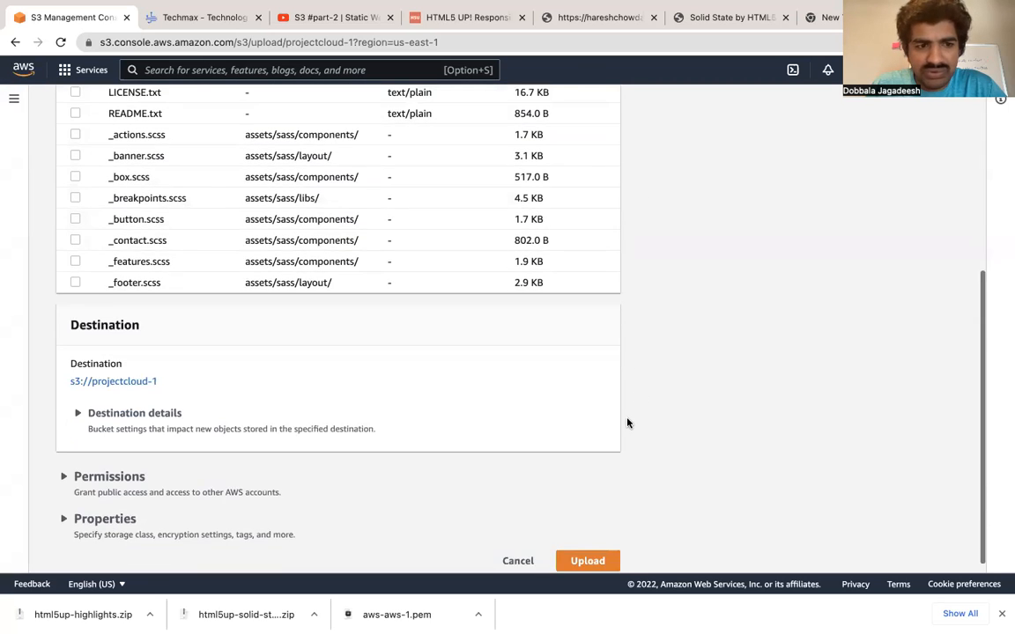
pyautogui.scroll(10, 607, 508)
pyautogui.scroll(-10, 607, 508)
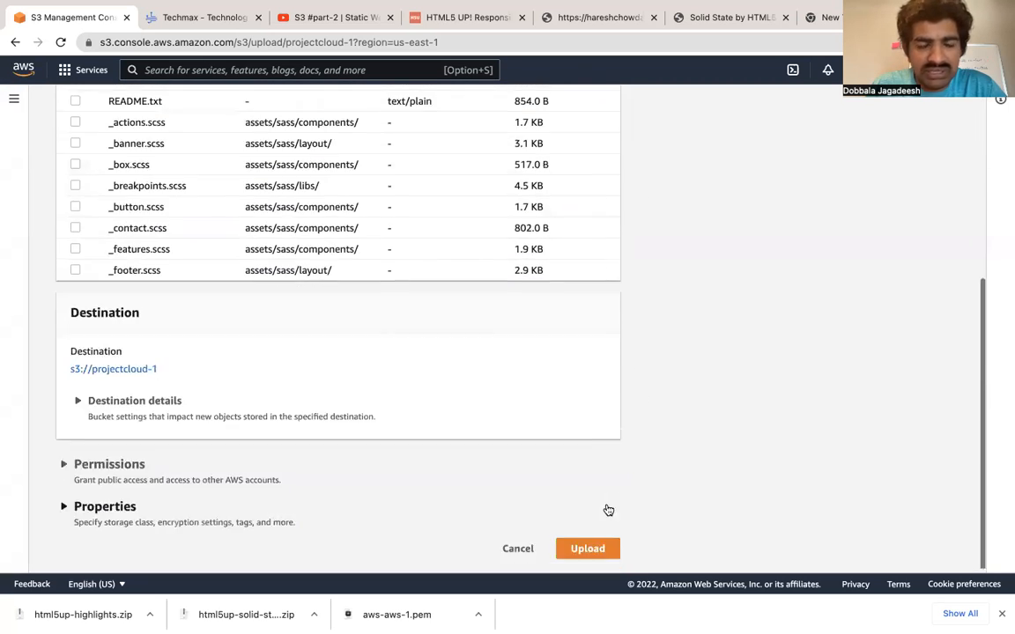
pyautogui.click(591, 548)
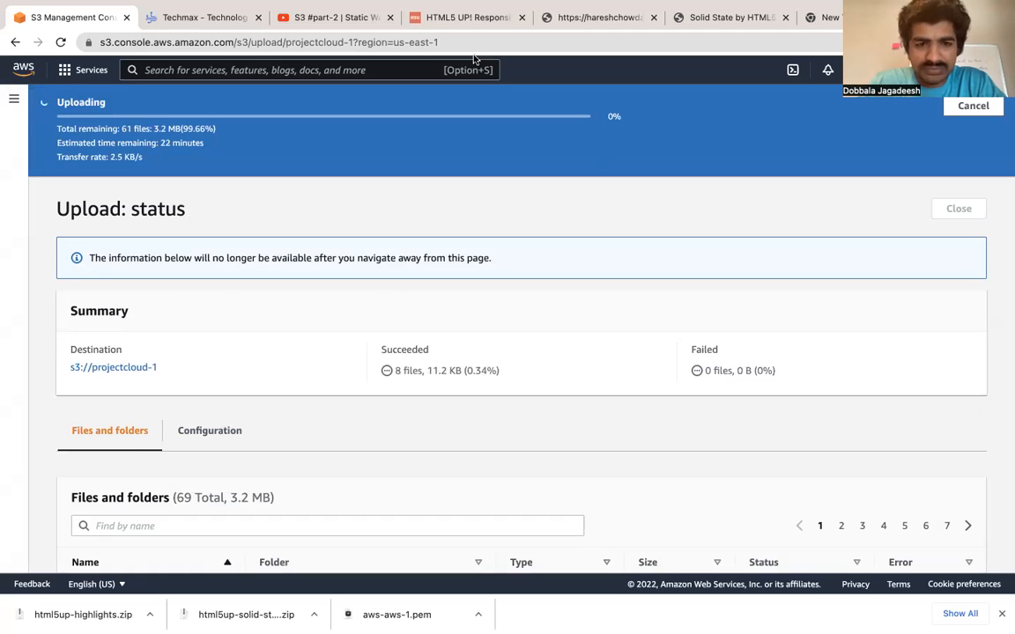
pyautogui.scroll(-5, 405, 405)
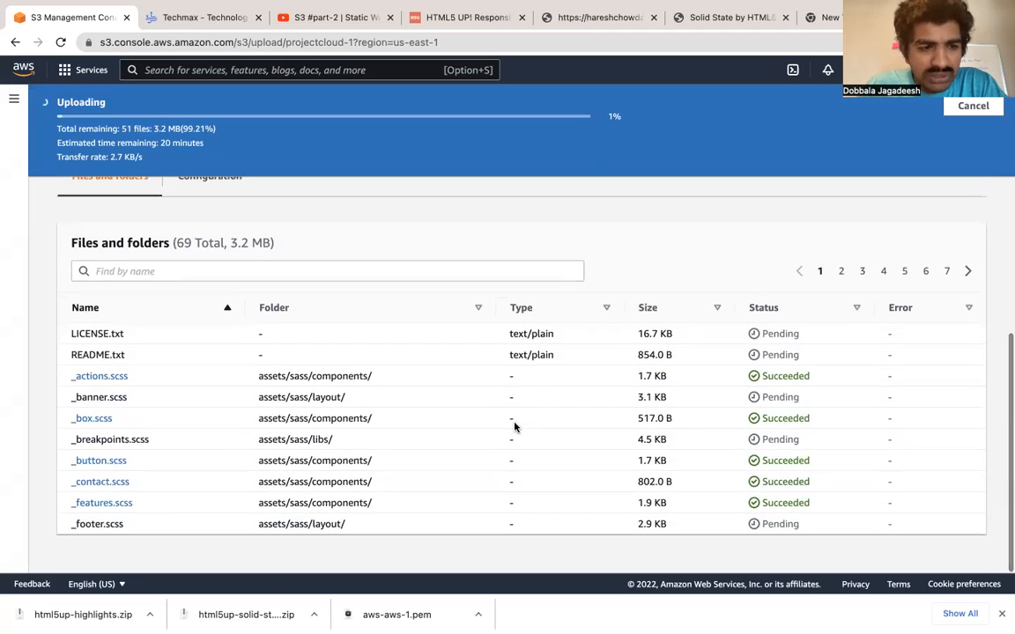
pyautogui.scroll(5, 514, 428)
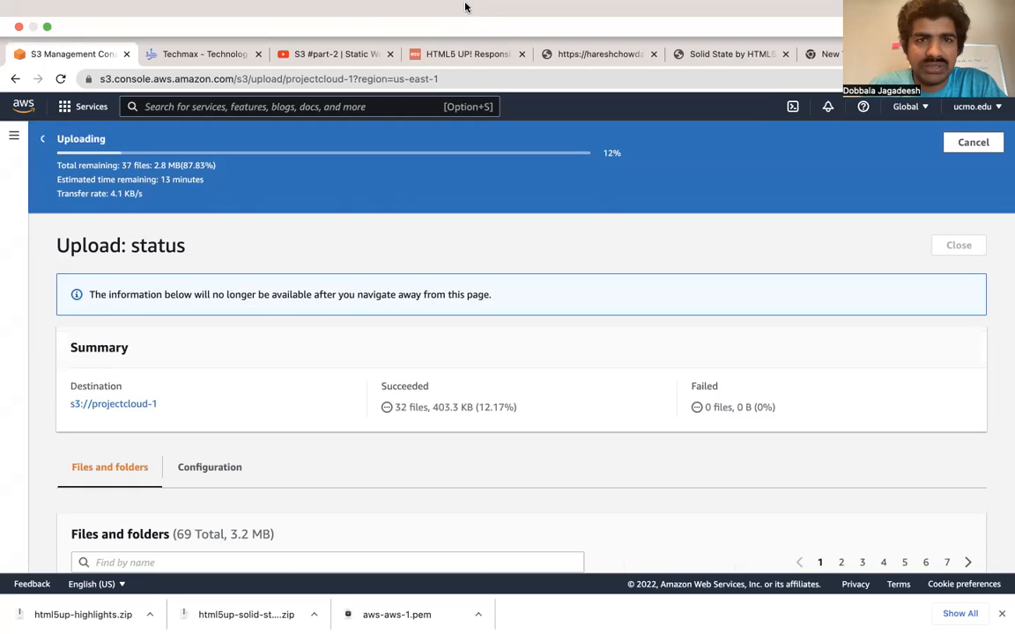
pyautogui.moveTo(352, 31)
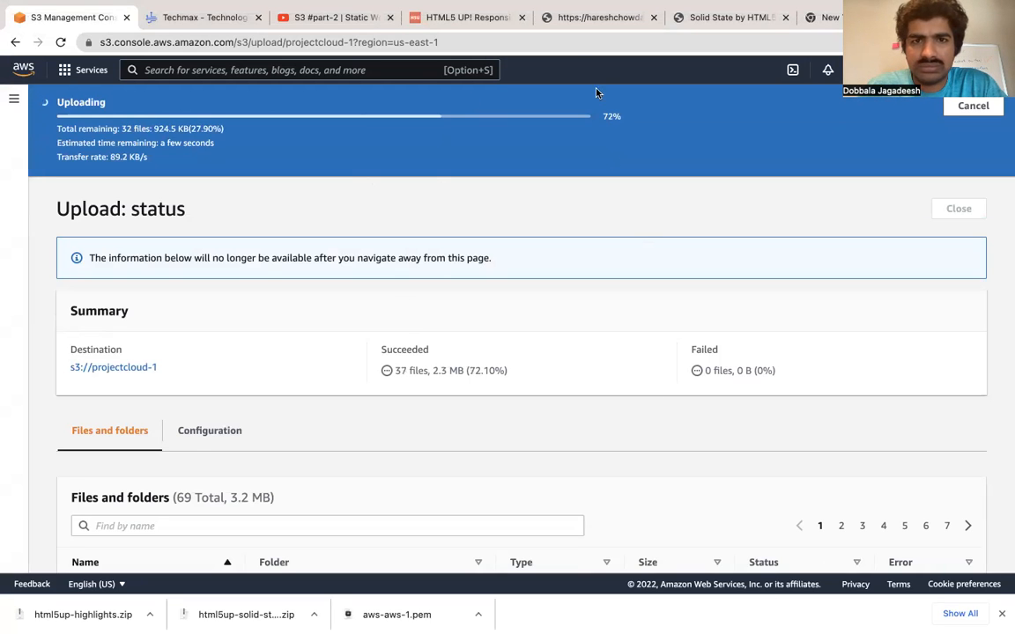
pyautogui.moveTo(494, 11)
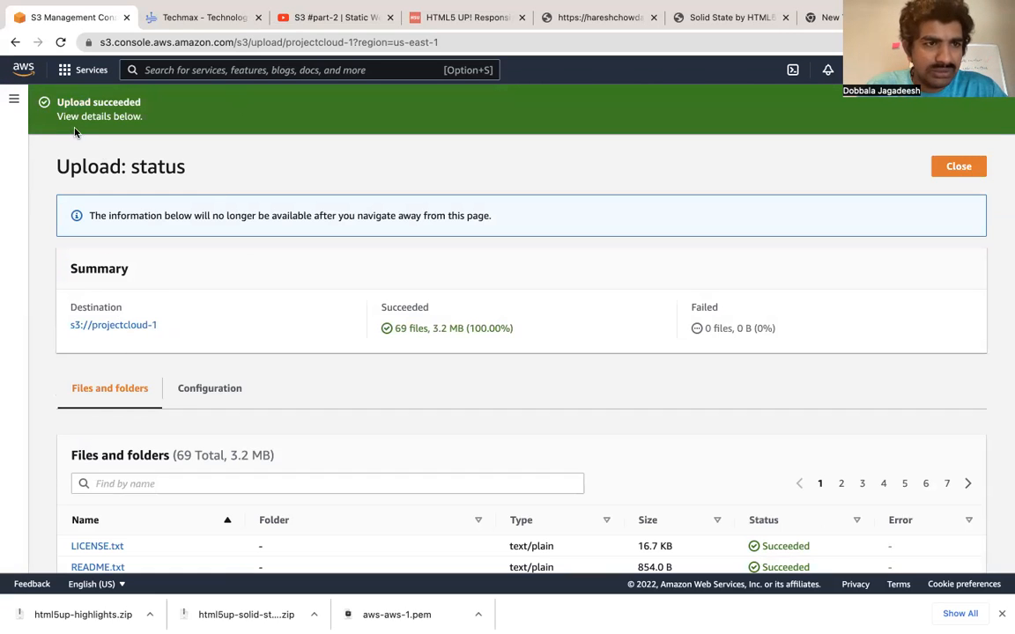
pyautogui.click(15, 42)
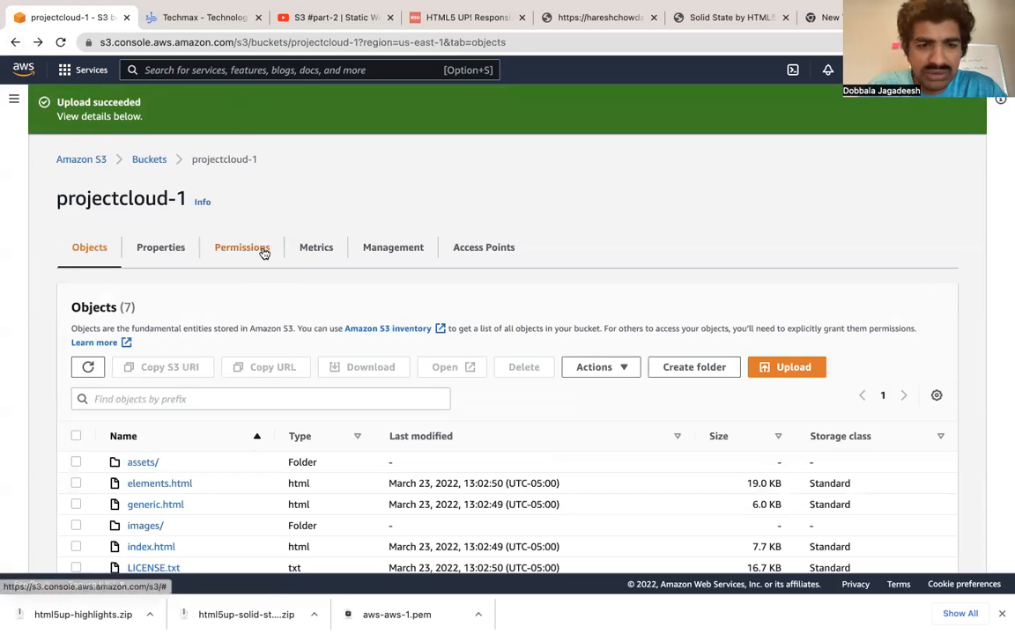
# Make index.html in projectcloud-1 public using its ACL and return to the bucket's object list.
pyautogui.click(261, 250)
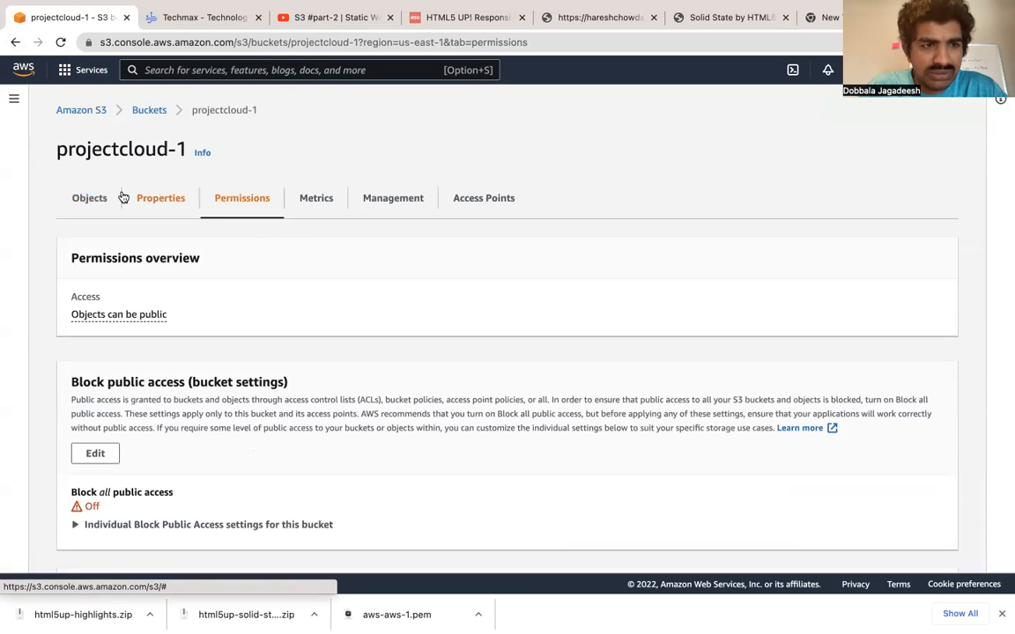
pyautogui.click(91, 200)
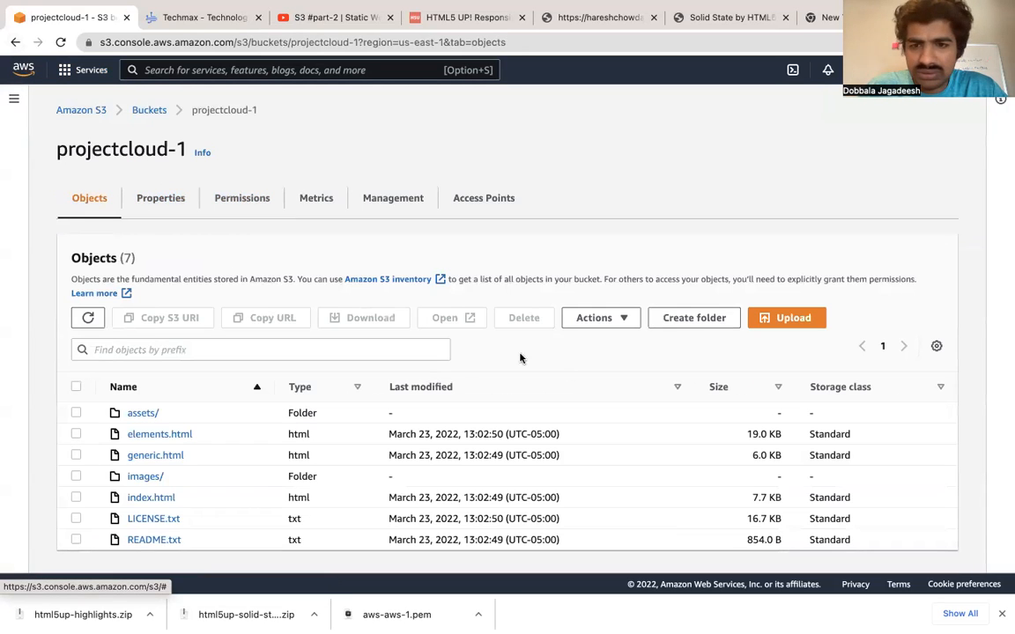
pyautogui.click(622, 323)
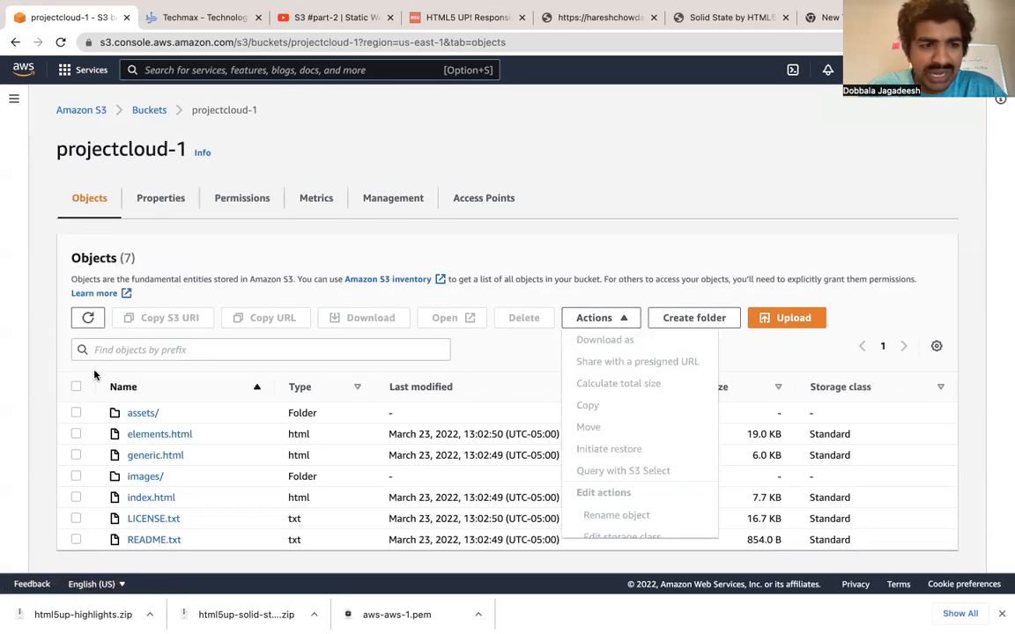
pyautogui.scroll(-1, 93, 372)
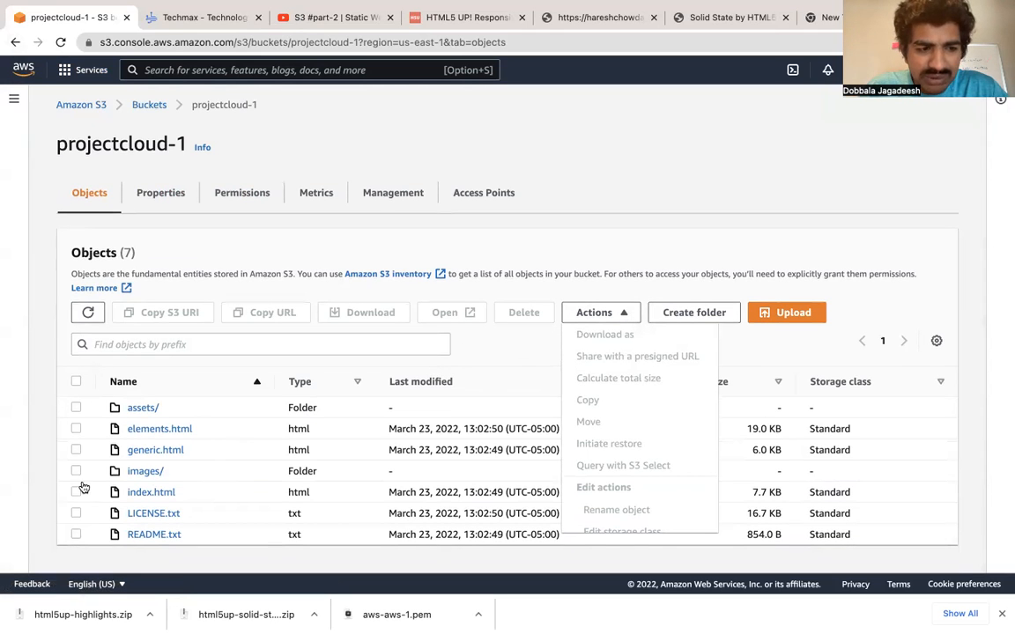
pyautogui.click(76, 492)
pyautogui.click(578, 316)
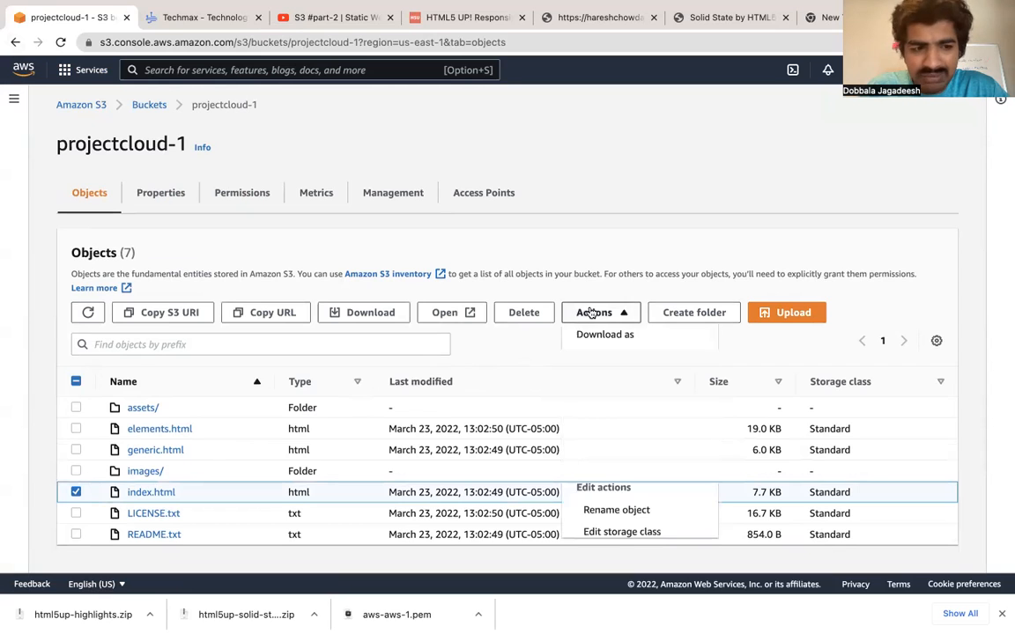
pyautogui.scroll(-3, 613, 484)
pyautogui.scroll(-1, 614, 513)
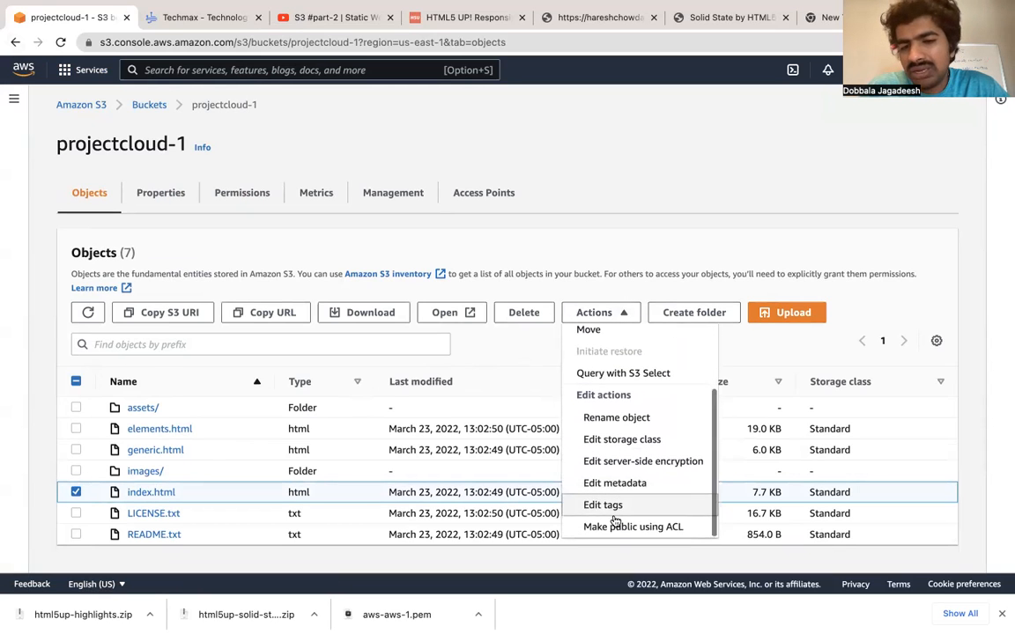
pyautogui.click(611, 524)
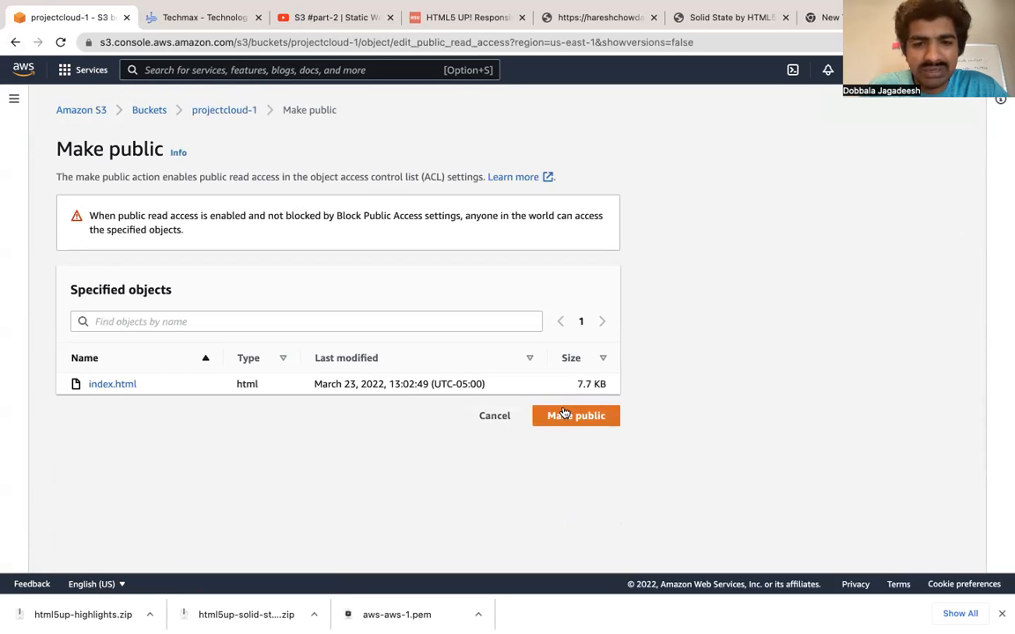
pyautogui.click(565, 418)
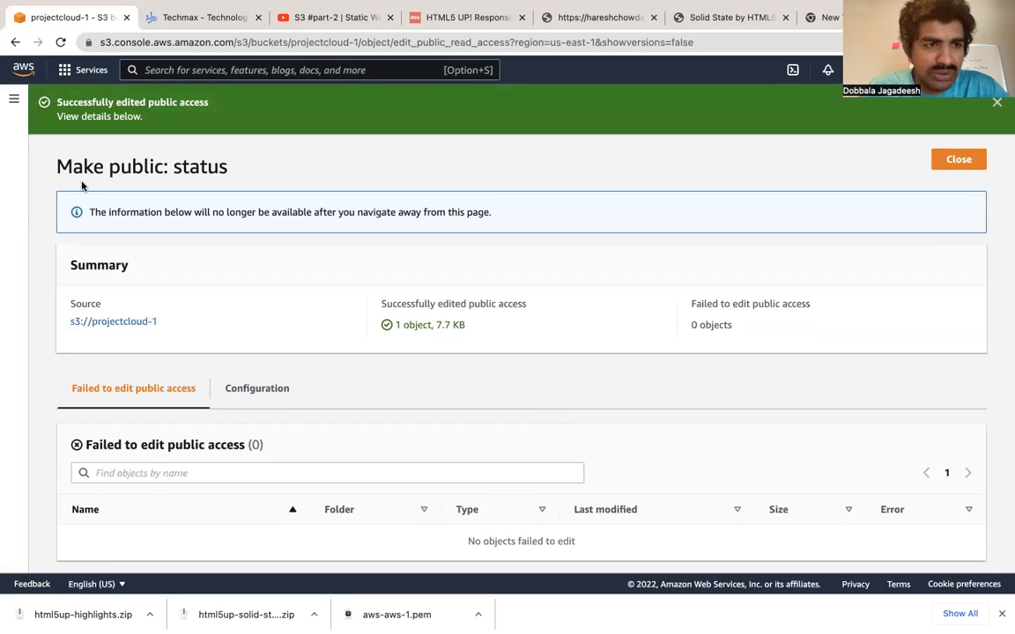
pyautogui.click(15, 41)
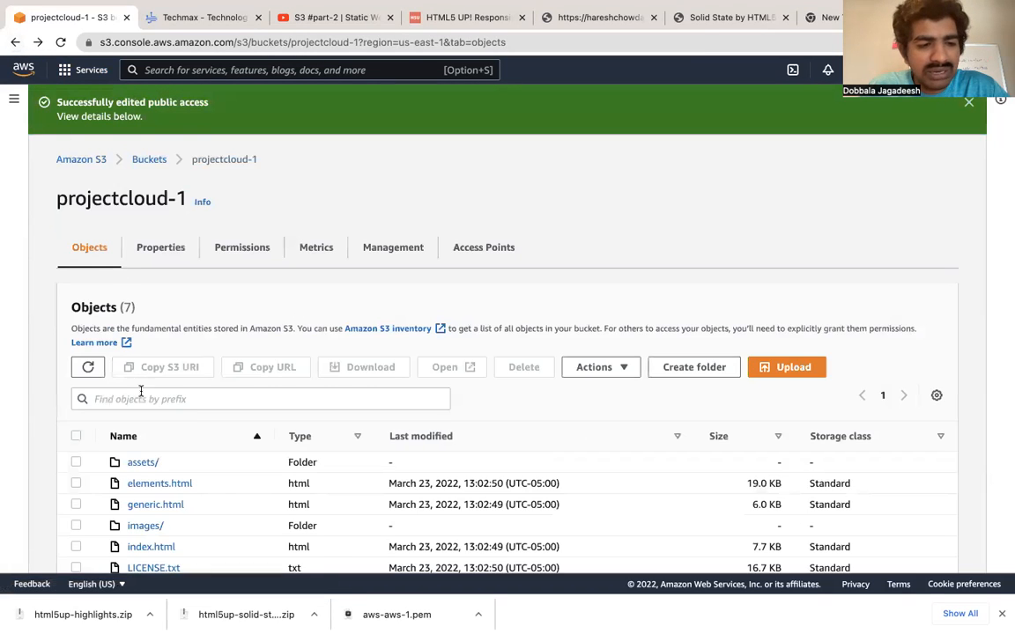
# Copy the object URL of index.html, load it in a new browser tab and look through the whole page.
pyautogui.scroll(-1, 141, 448)
pyautogui.click(146, 491)
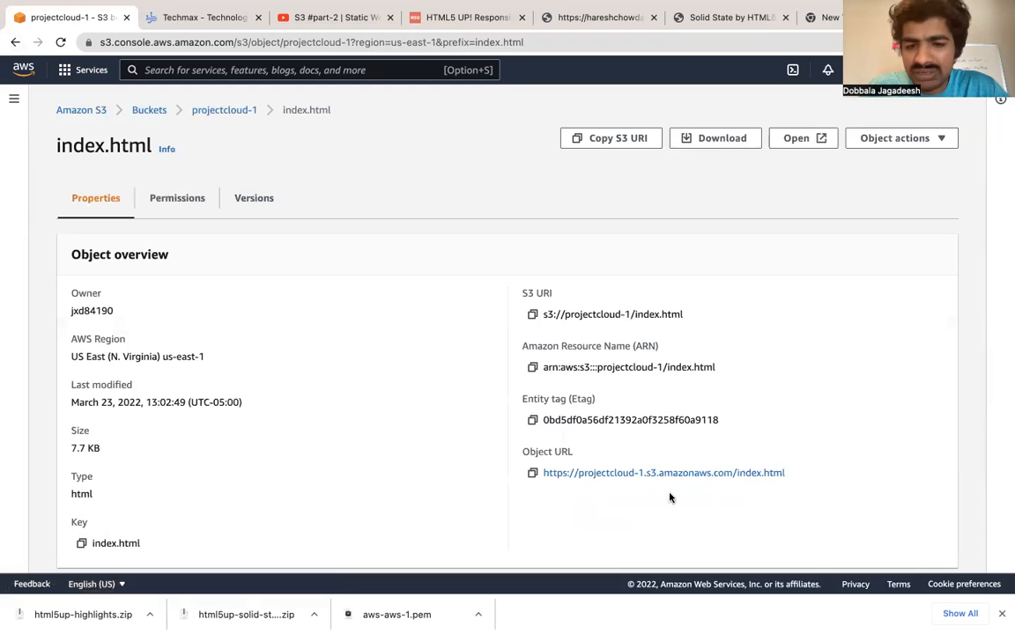
pyautogui.click(533, 474)
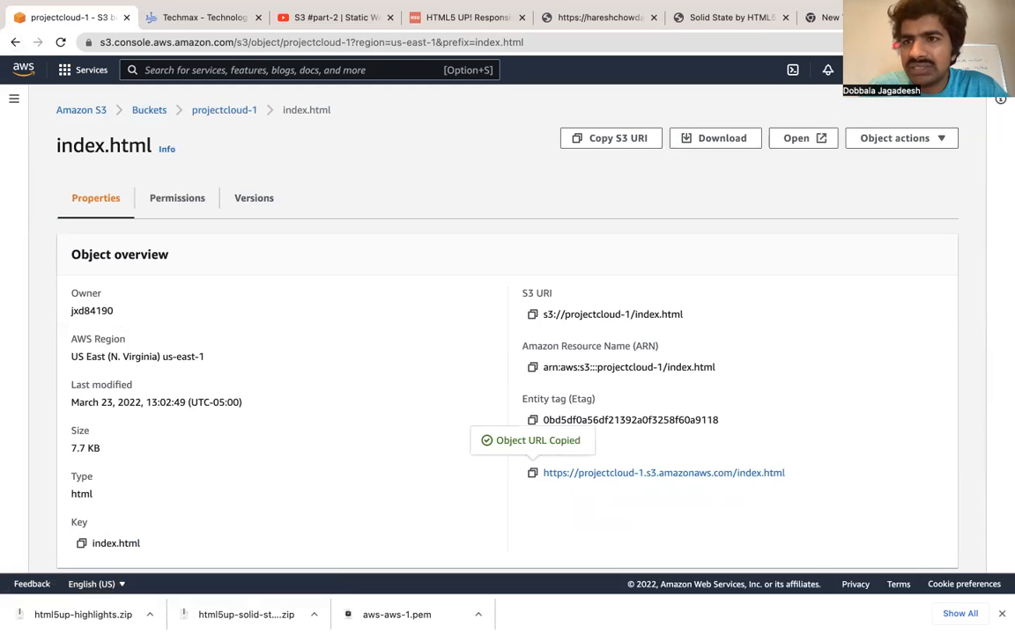
pyautogui.press('super+t')
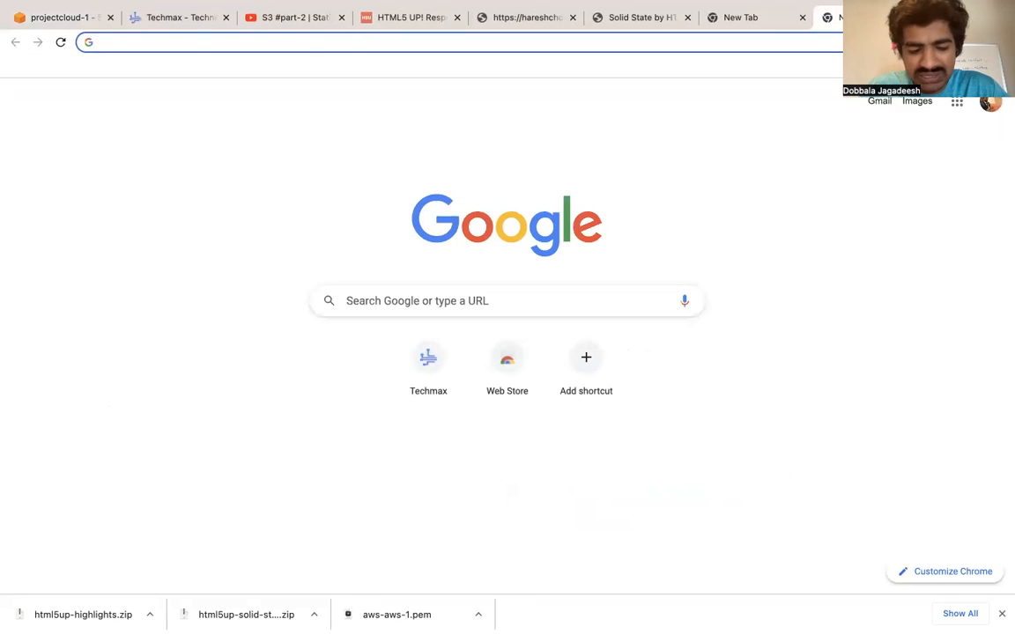
pyautogui.press('super+v')
pyautogui.press('Return')
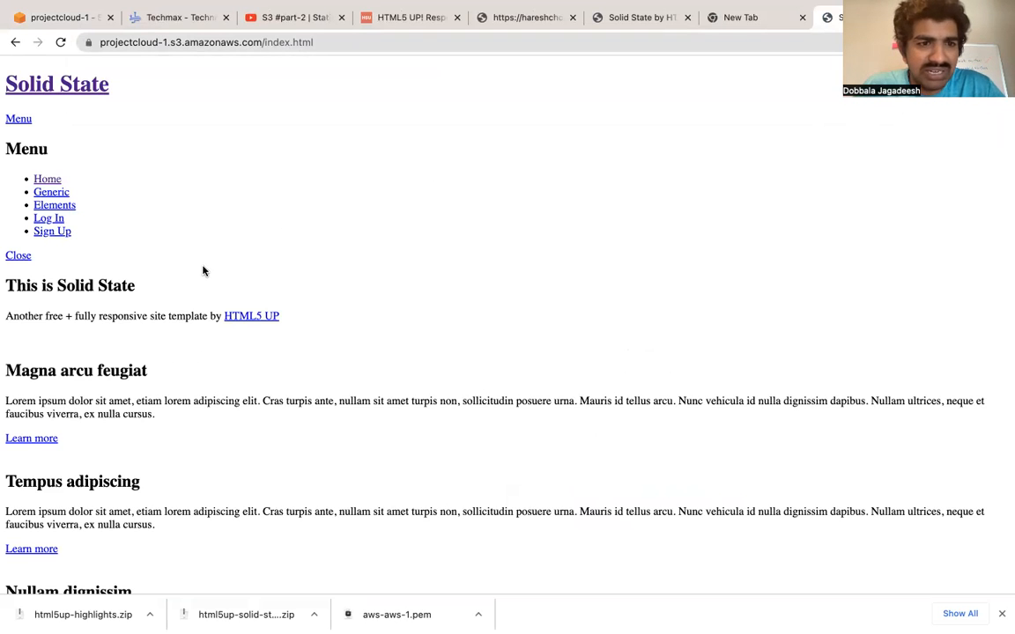
pyautogui.scroll(-3, 203, 271)
pyautogui.scroll(-12, 203, 269)
pyautogui.scroll(-5, 203, 267)
pyautogui.scroll(20, 203, 270)
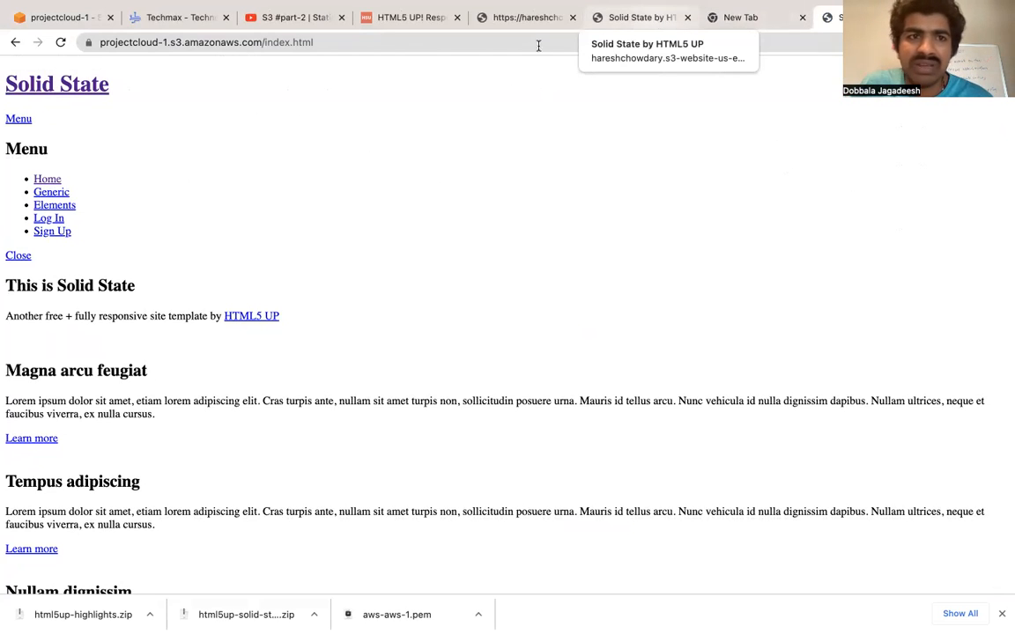
# Return to the S3 console and open projectcloud-1 from the bucket list.
pyautogui.moveTo(138, 2)
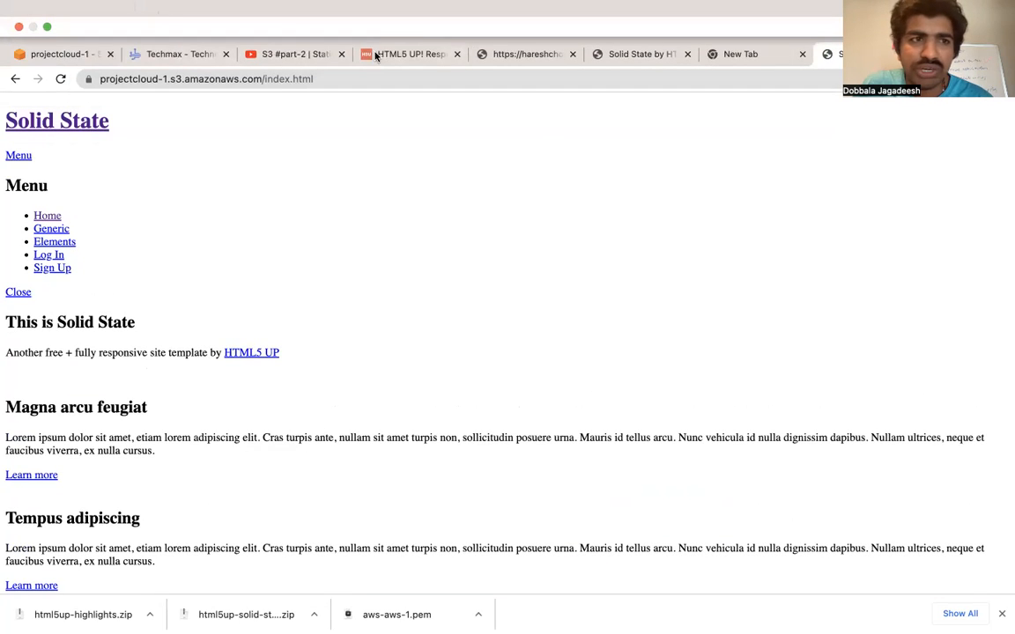
pyautogui.click(77, 54)
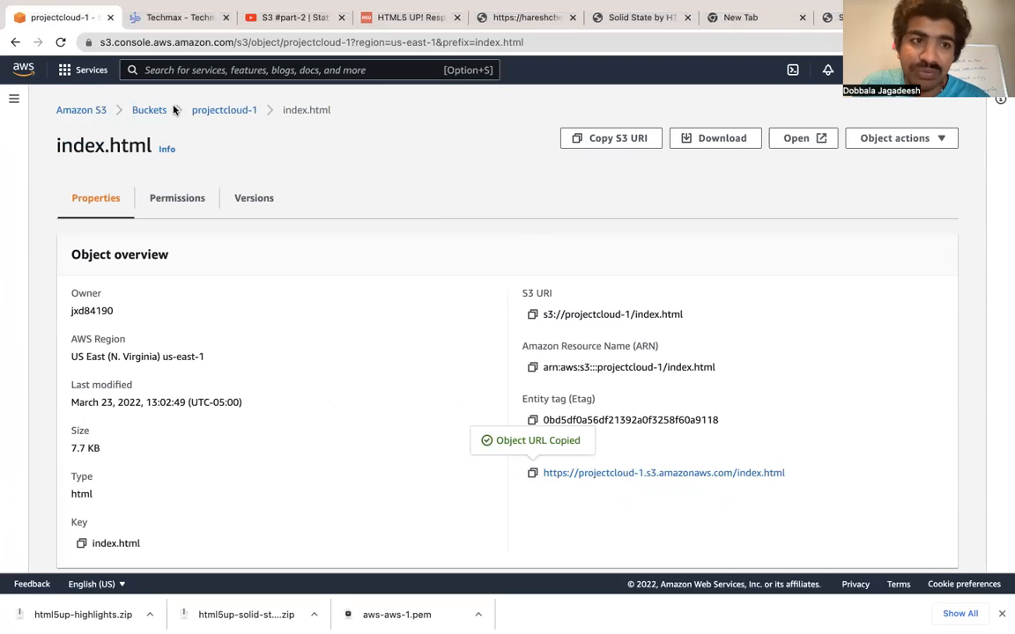
pyautogui.click(97, 110)
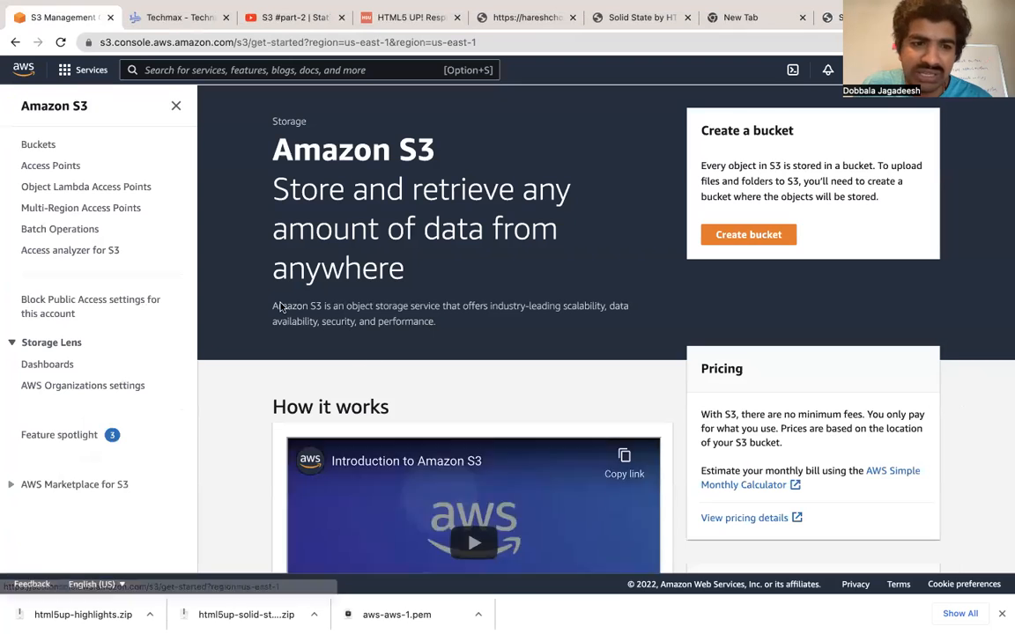
pyautogui.click(46, 148)
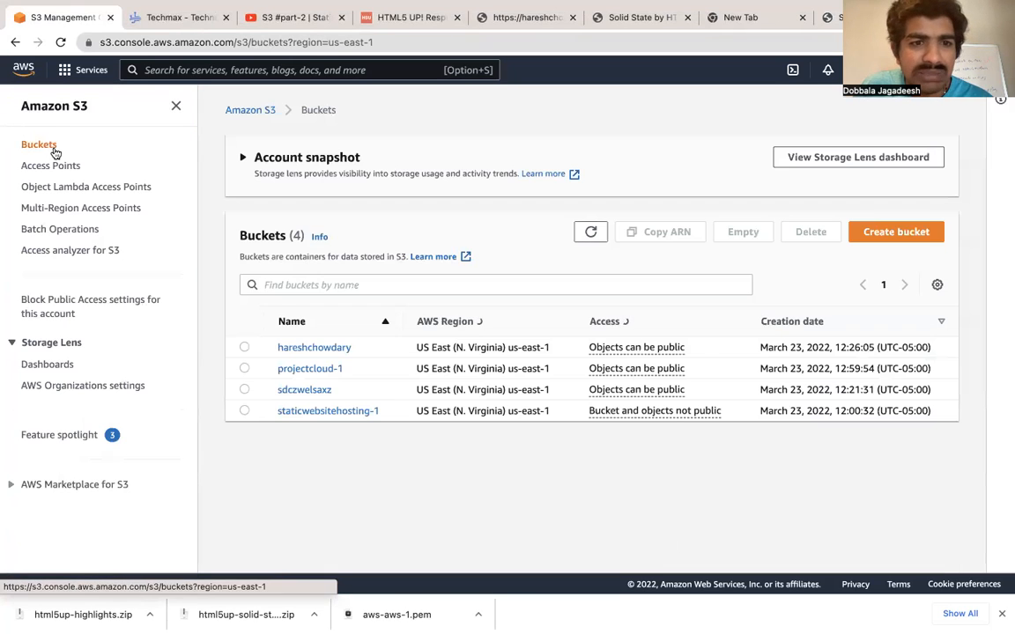
pyautogui.click(295, 368)
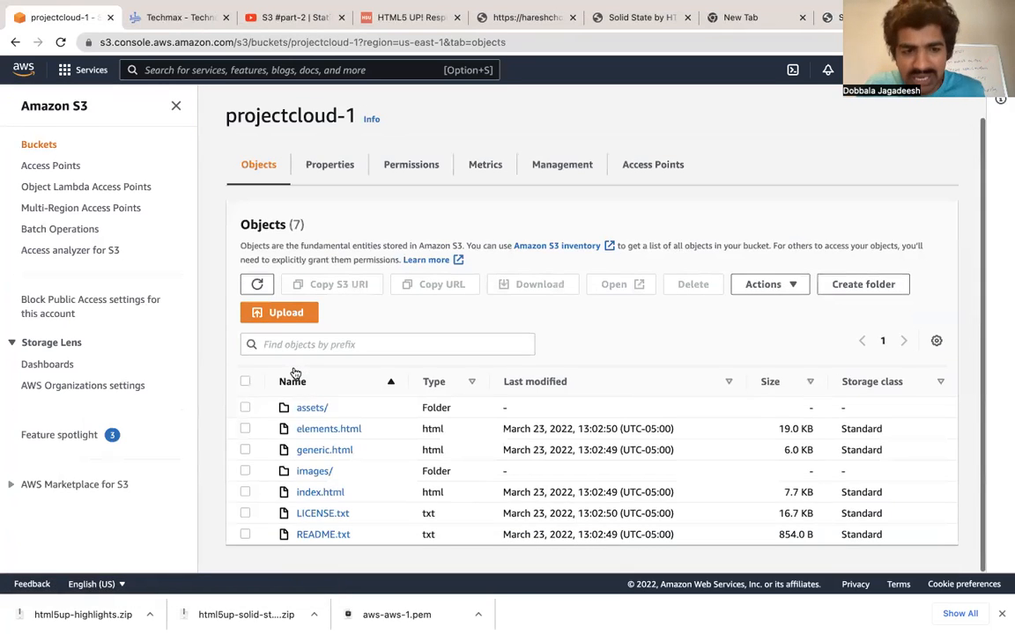
# Select the assets and images folders and all five files in projectcloud-1 and make them public using ACL.
pyautogui.click(245, 408)
pyautogui.click(244, 429)
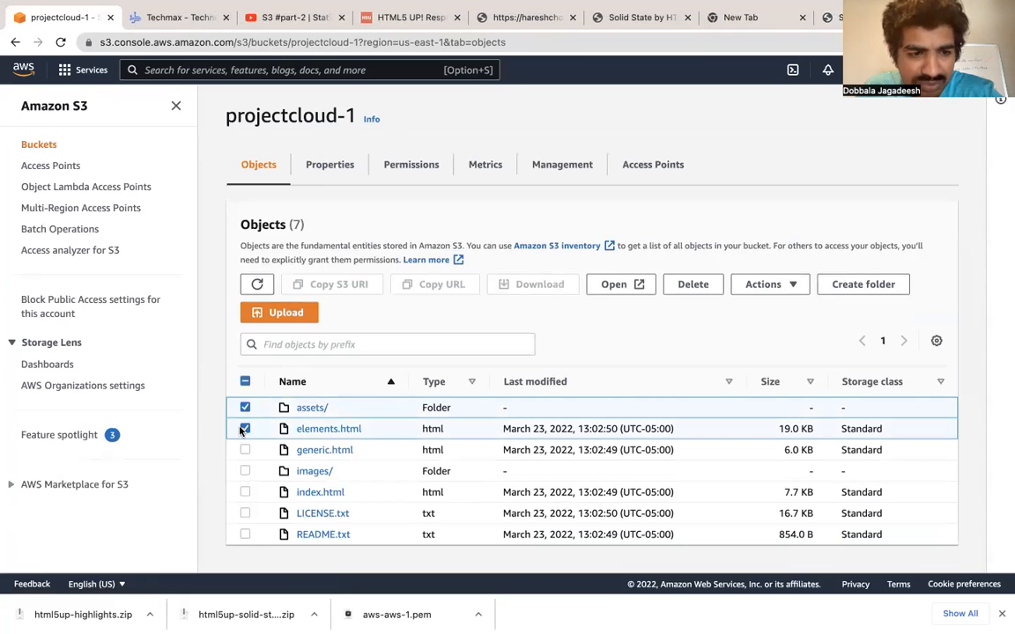
pyautogui.click(245, 449)
pyautogui.click(245, 471)
pyautogui.click(245, 494)
pyautogui.click(245, 514)
pyautogui.click(245, 535)
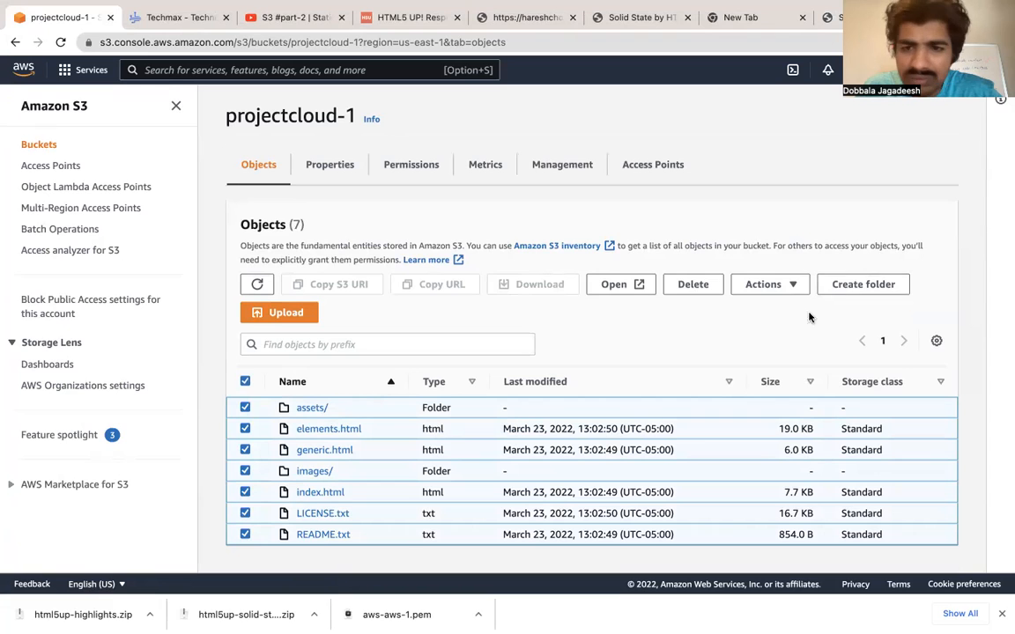
pyautogui.click(763, 283)
pyautogui.scroll(-2, 793, 475)
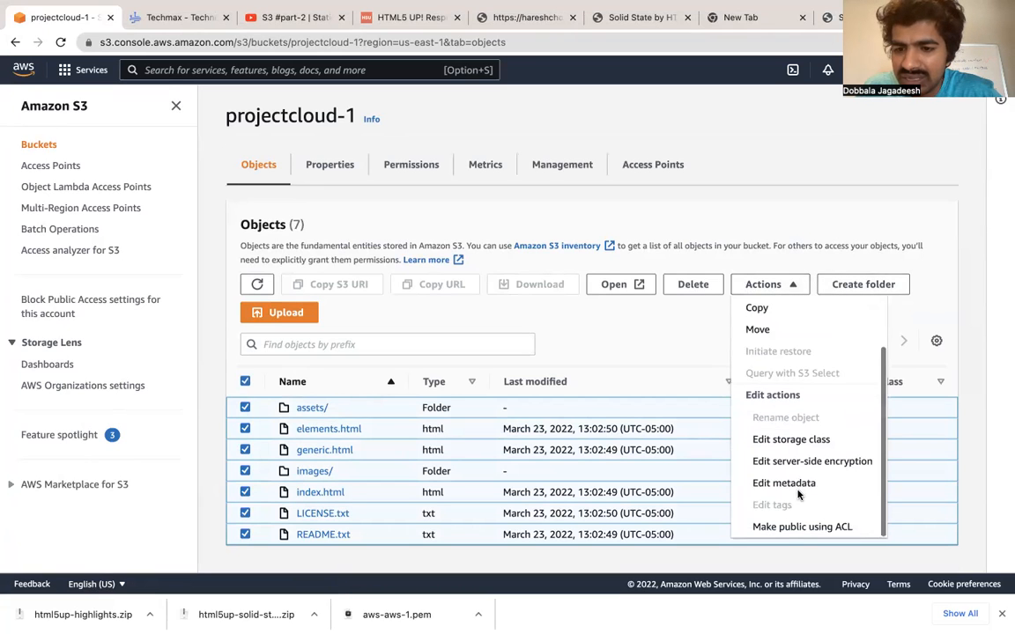
pyautogui.click(797, 527)
pyautogui.scroll(-1, 541, 461)
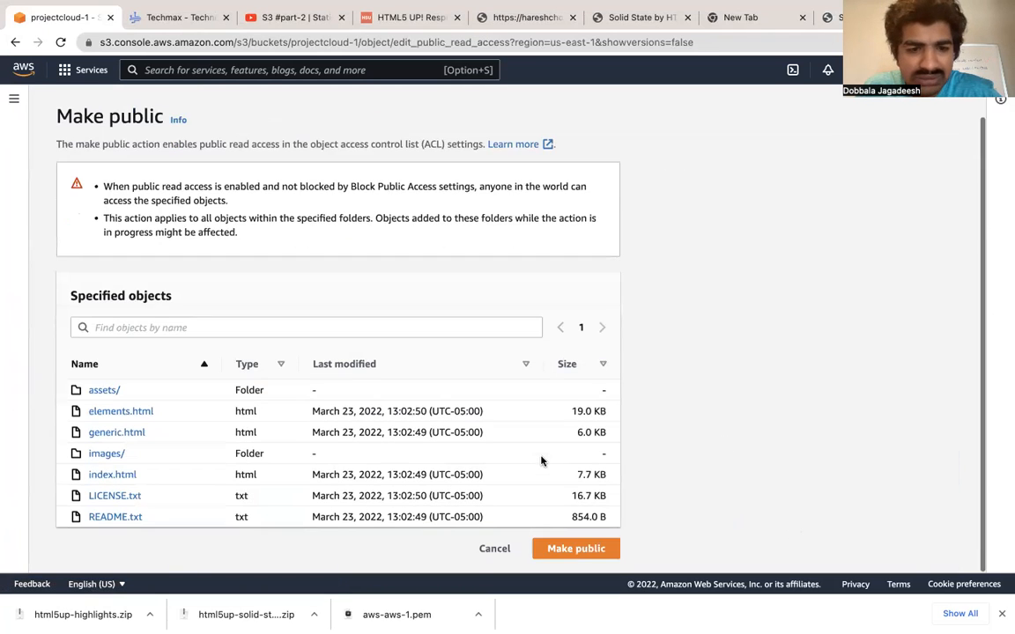
pyautogui.click(574, 549)
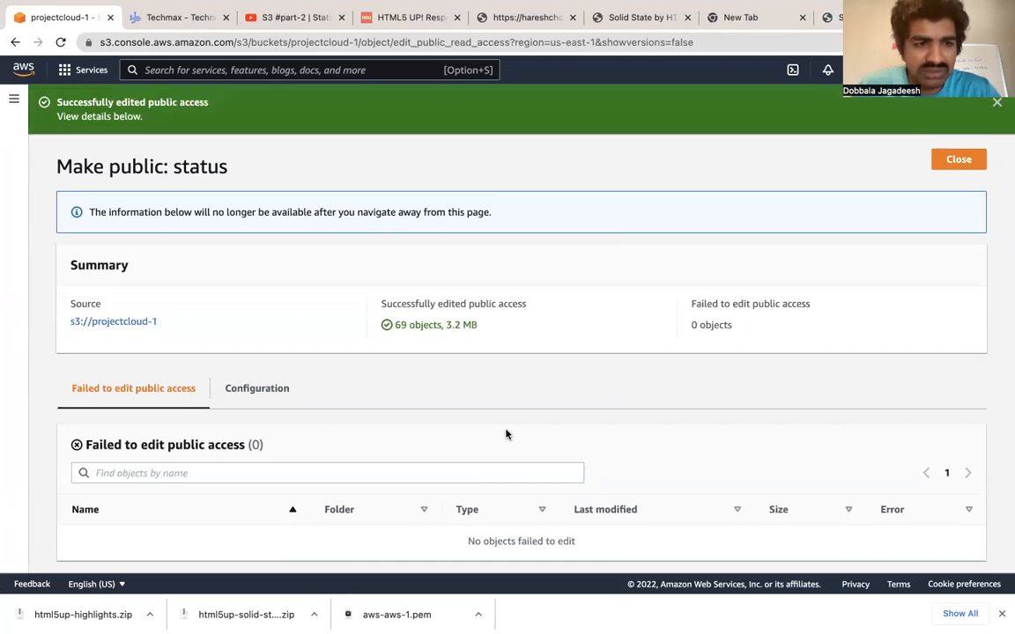
# Go back to the S3 bucket list, open projectcloud-1 and show the details of index.html.
pyautogui.scroll(-1, 506, 434)
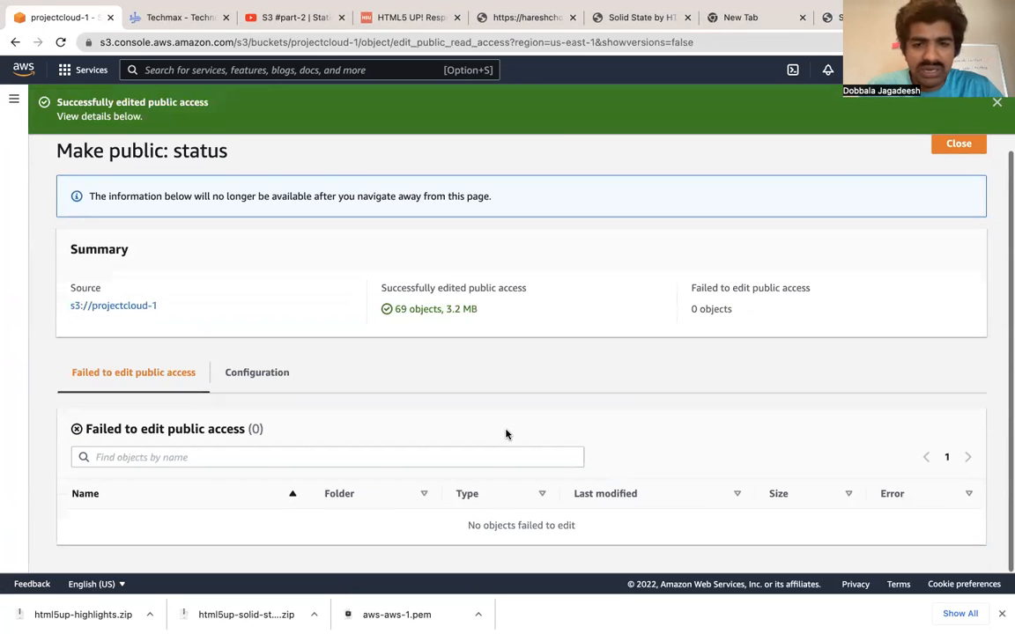
pyautogui.click(63, 77)
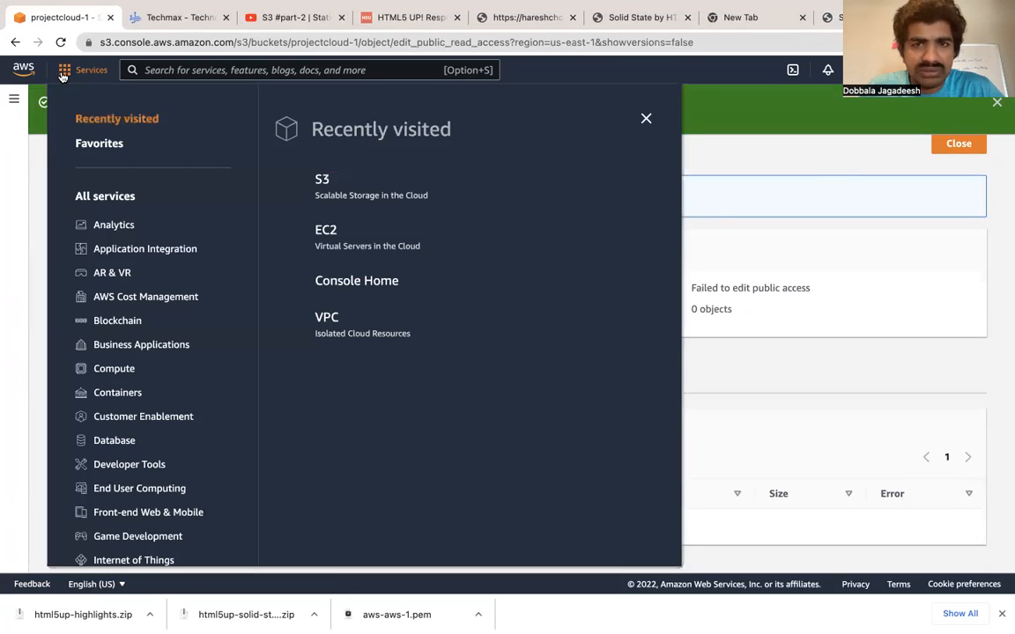
pyautogui.click(330, 184)
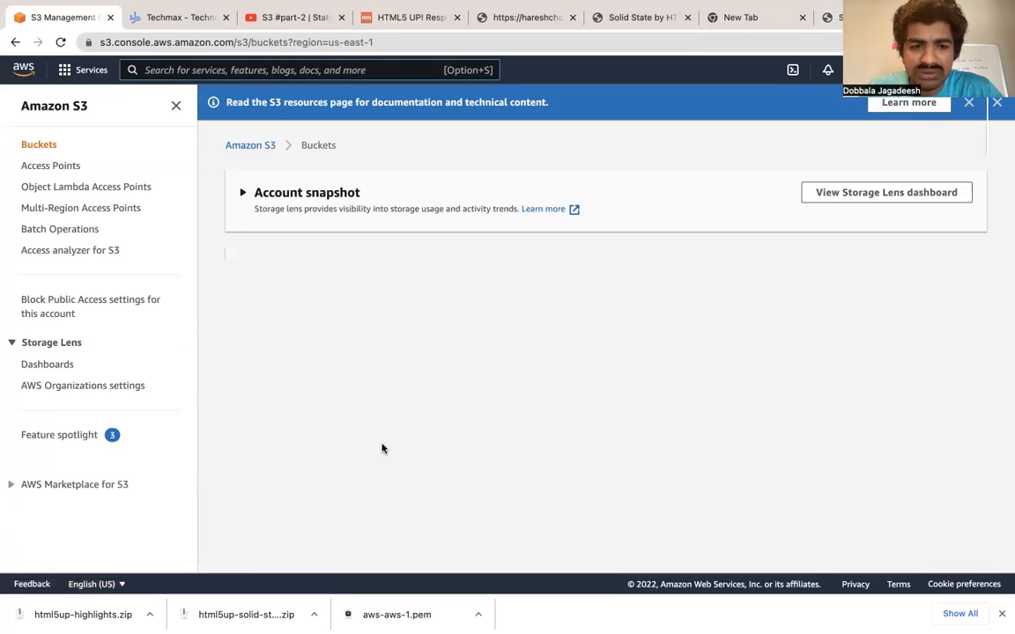
pyautogui.click(308, 403)
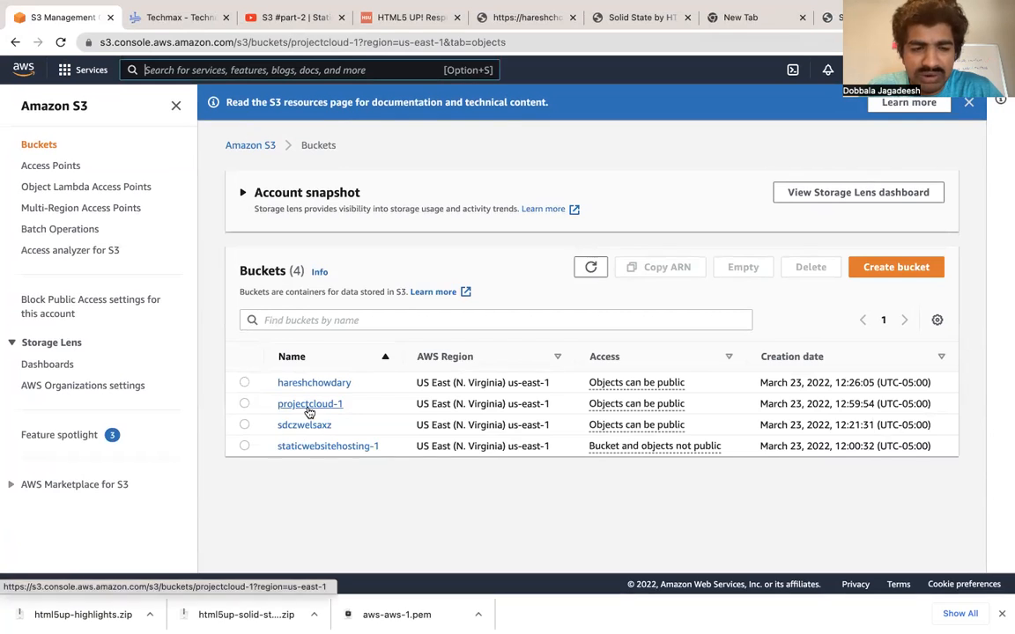
pyautogui.scroll(-2, 309, 411)
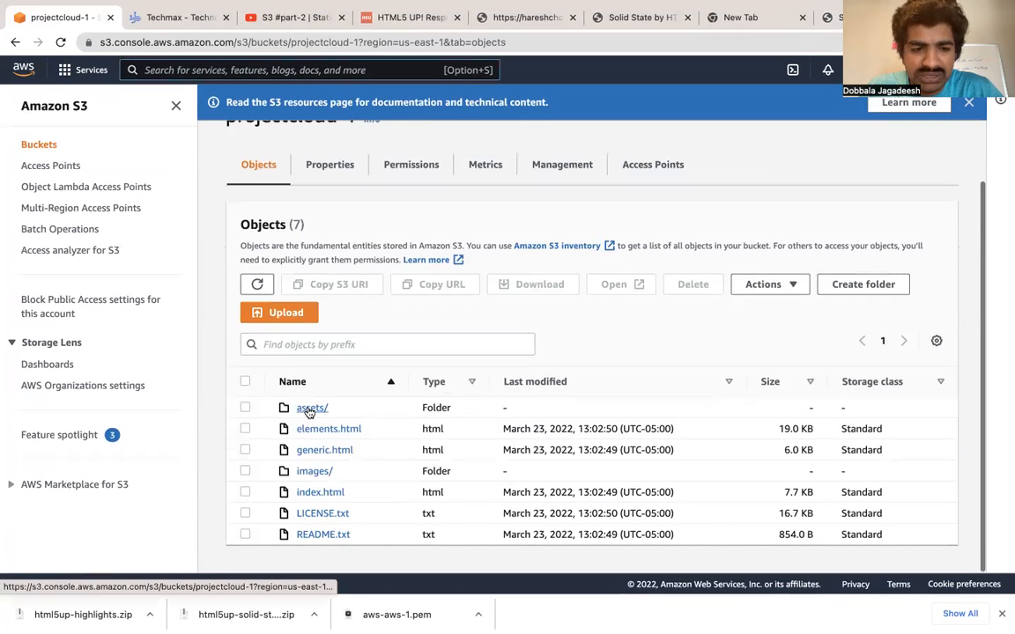
pyautogui.click(305, 497)
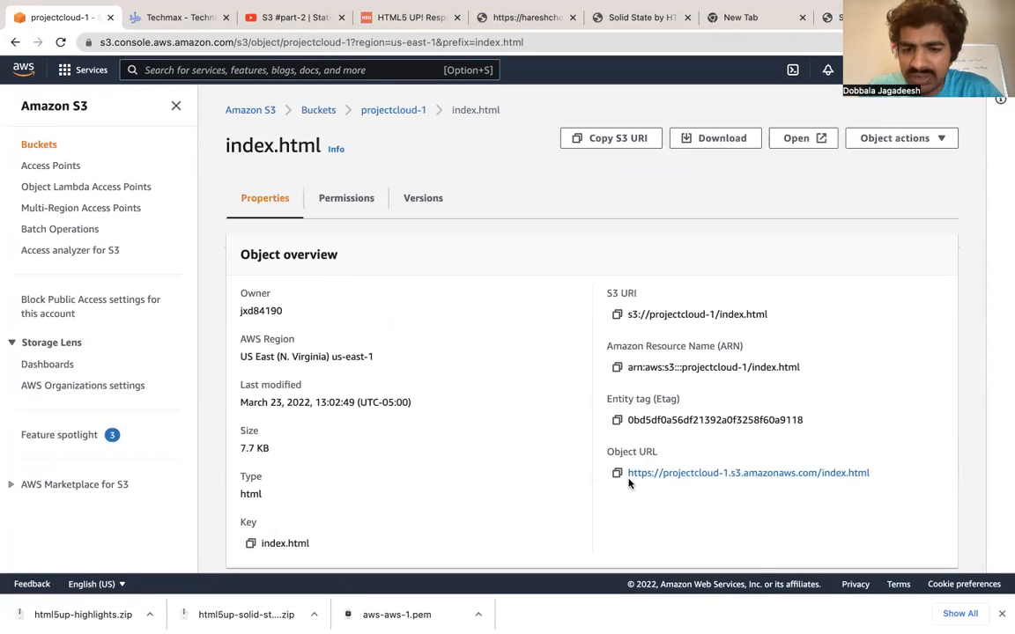
# Copy the index.html object URL, load it in a new browser tab and check the page's styling and images from start to end.
pyautogui.click(617, 473)
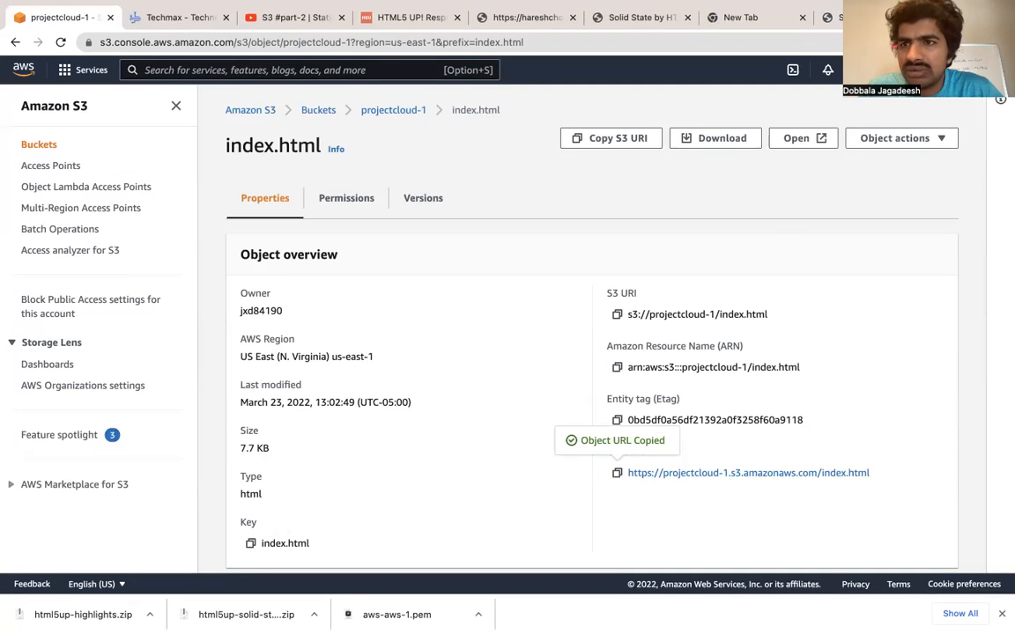
pyautogui.hotkey('ctrl', 't')
pyautogui.hotkey('ctrl', 'v')
pyautogui.press('Return')
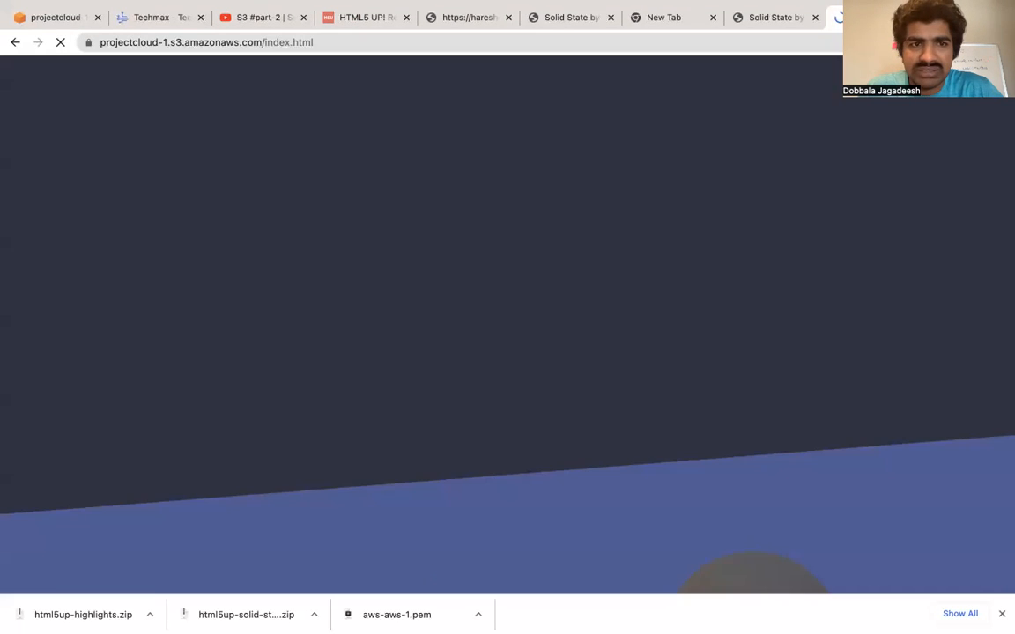
pyautogui.scroll(-5, 415, 383)
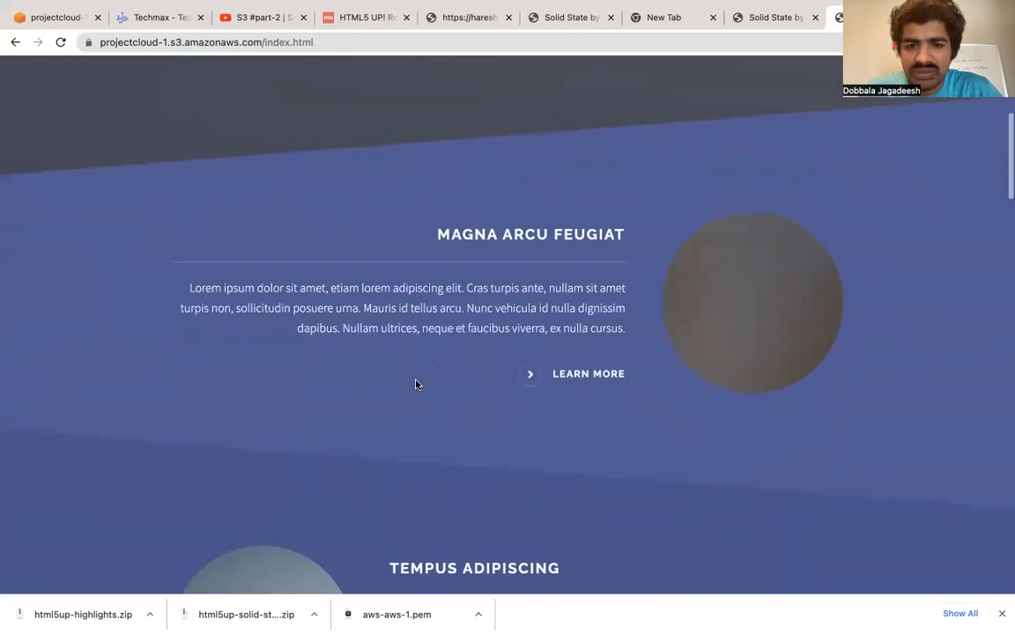
pyautogui.scroll(-15, 415, 383)
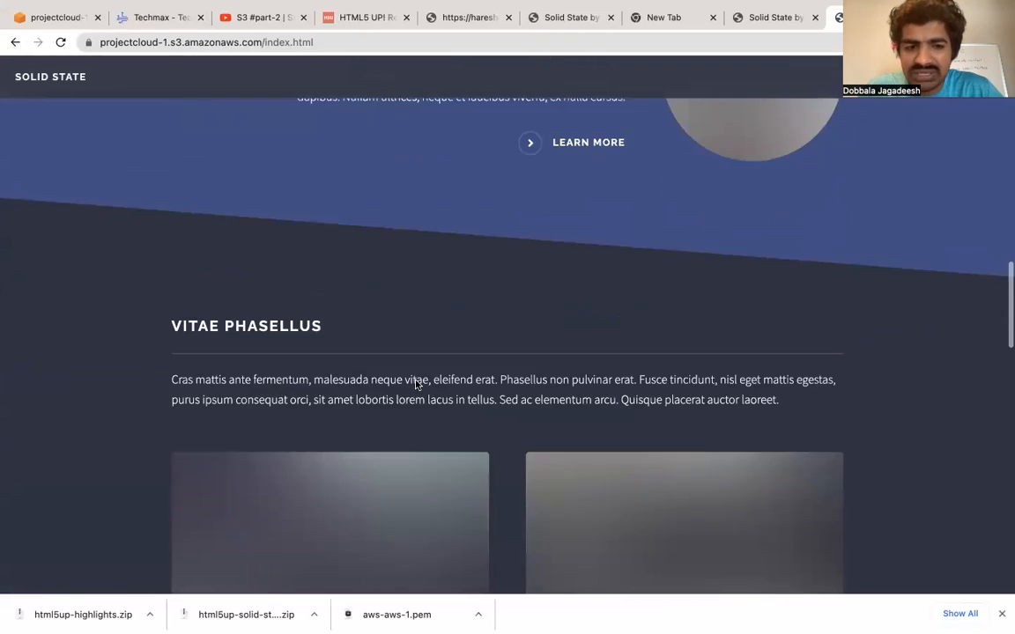
pyautogui.scroll(-15, 415, 383)
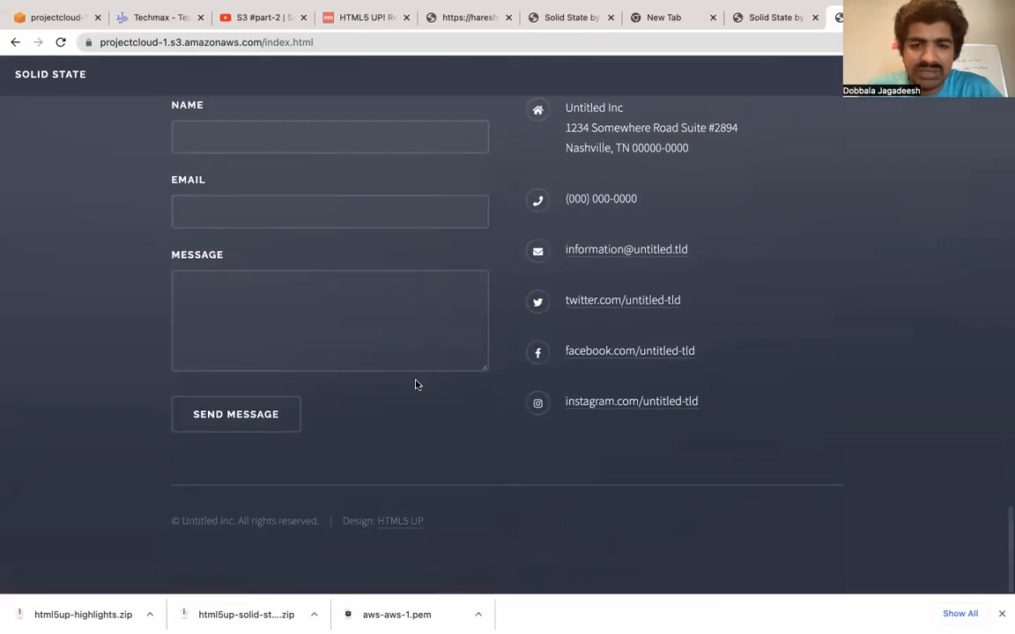
pyautogui.scroll(20, 416, 385)
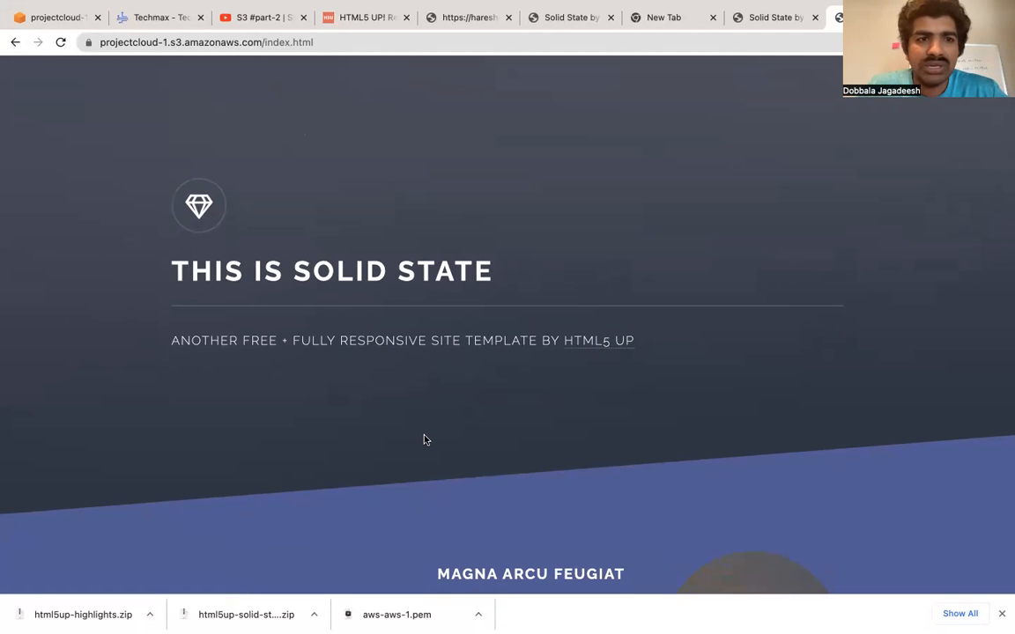
pyautogui.scroll(-10, 424, 440)
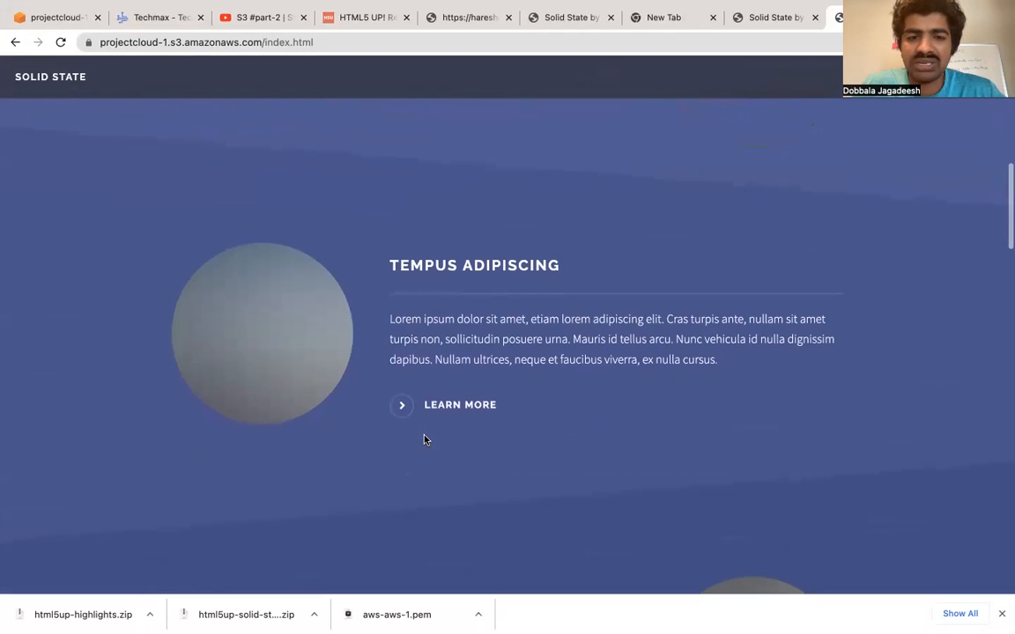
# Return to the S3 console, check the access control list of index.html and go back to the projectcloud-1 bucket.
pyautogui.click(42, 17)
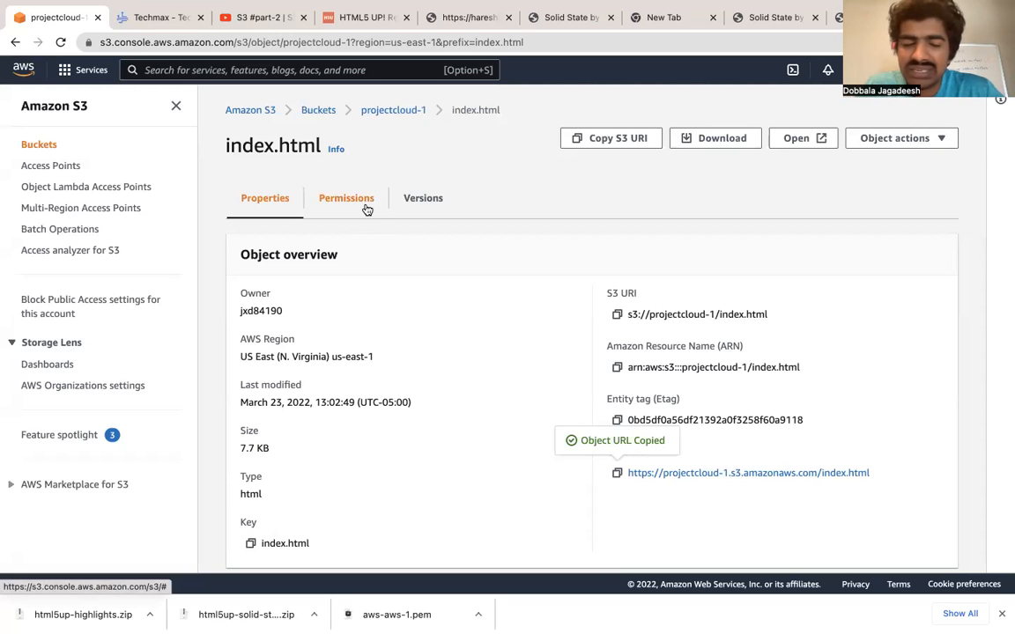
pyautogui.scroll(-1, 367, 209)
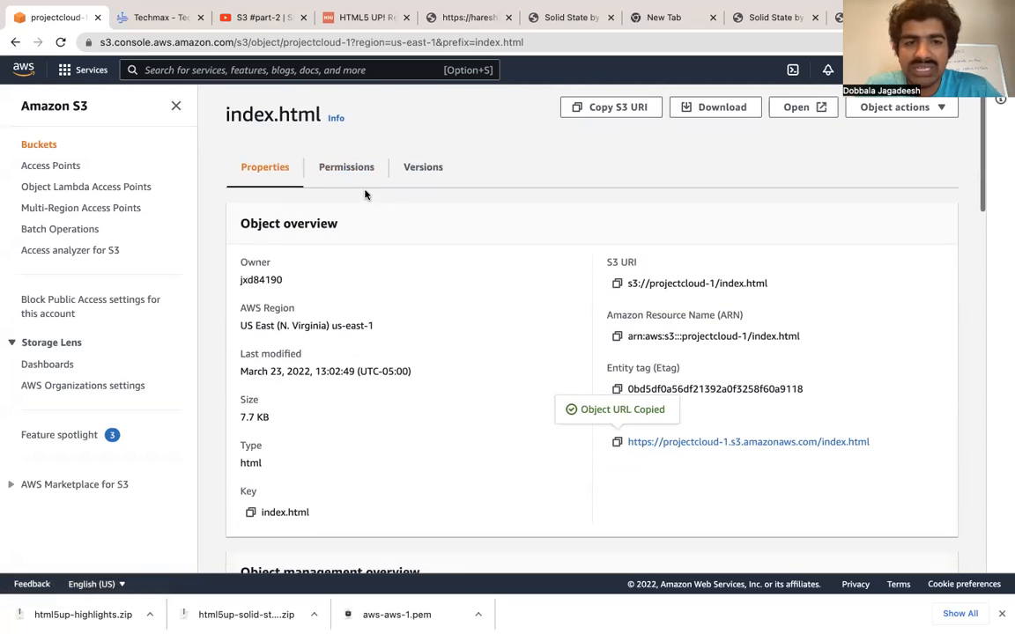
pyautogui.click(365, 176)
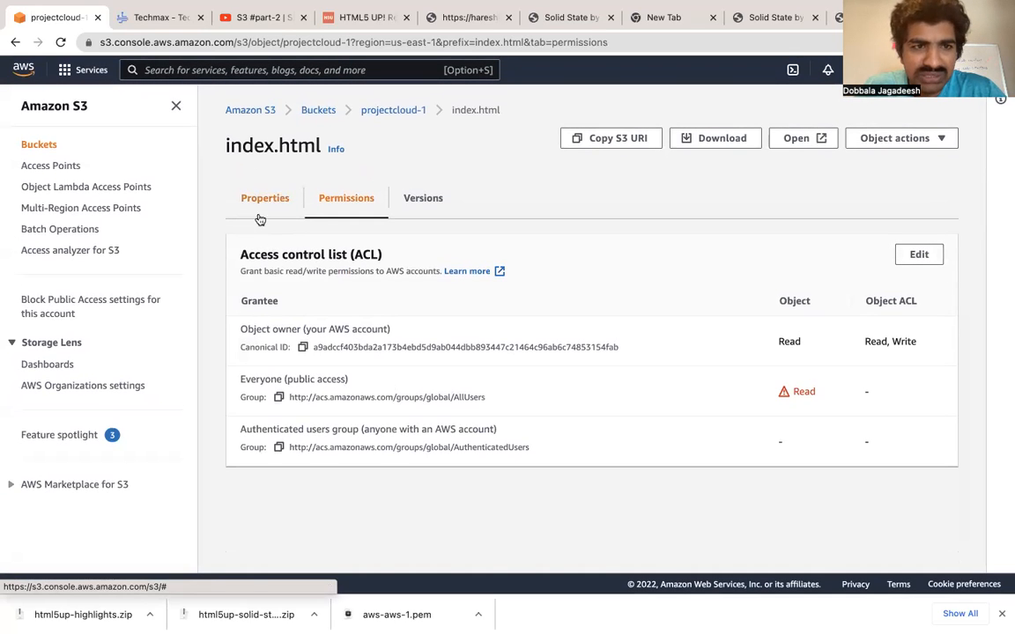
pyautogui.click(401, 114)
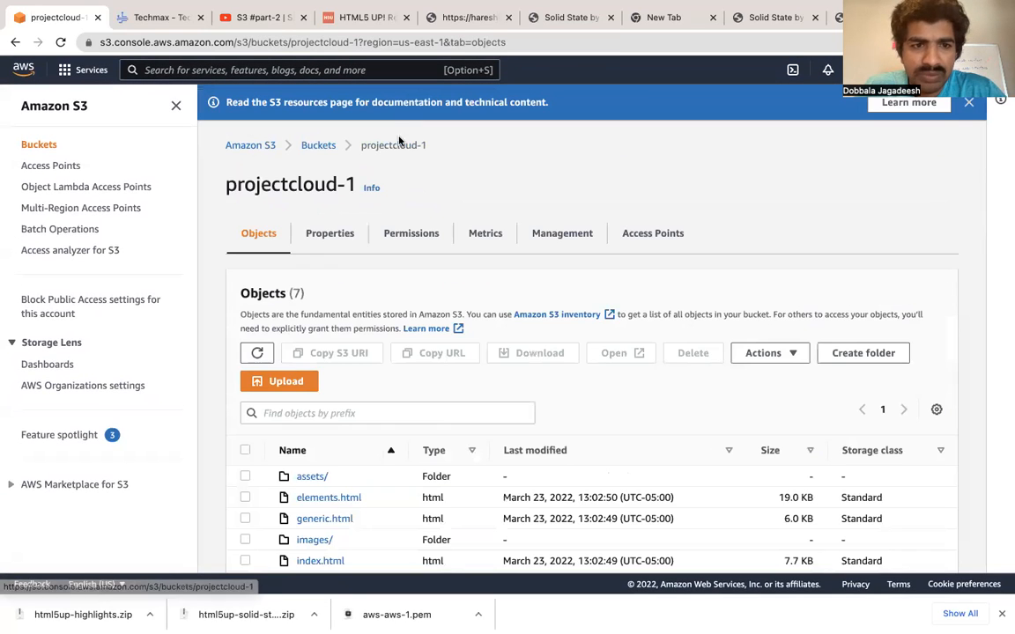
# Open the static website hosting settings in the properties of projectcloud-1 and enable hosting.
pyautogui.click(329, 238)
pyautogui.scroll(-15, 365, 503)
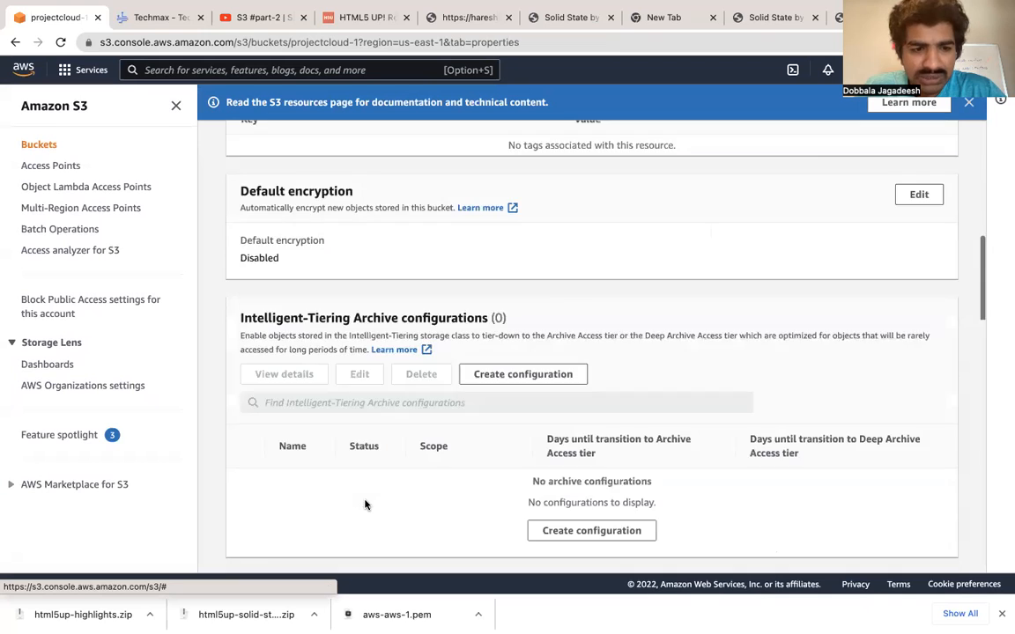
pyautogui.scroll(-10, 364, 504)
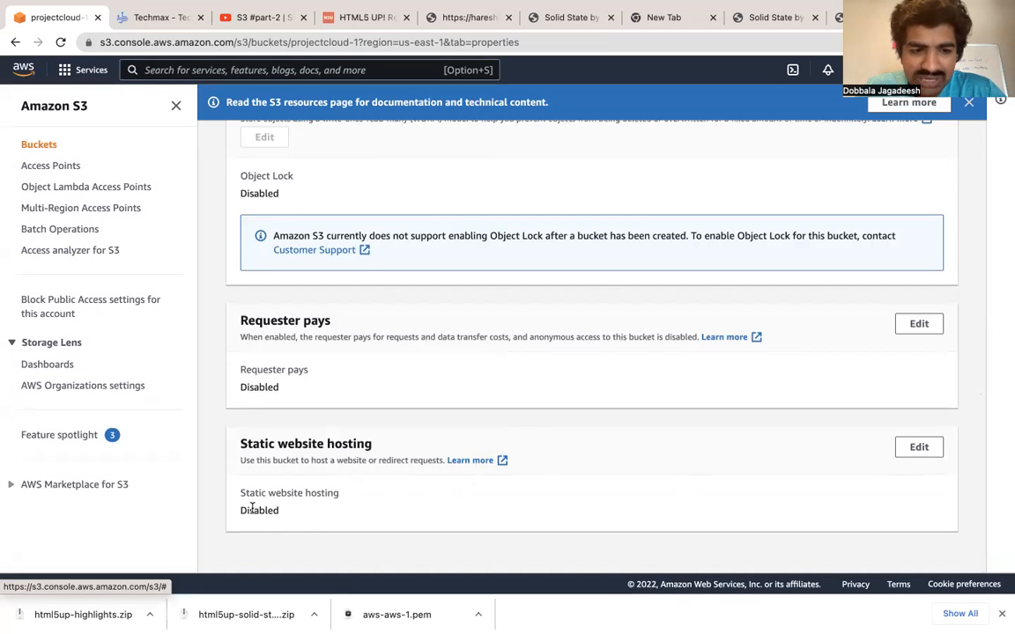
pyautogui.click(919, 446)
pyautogui.click(245, 295)
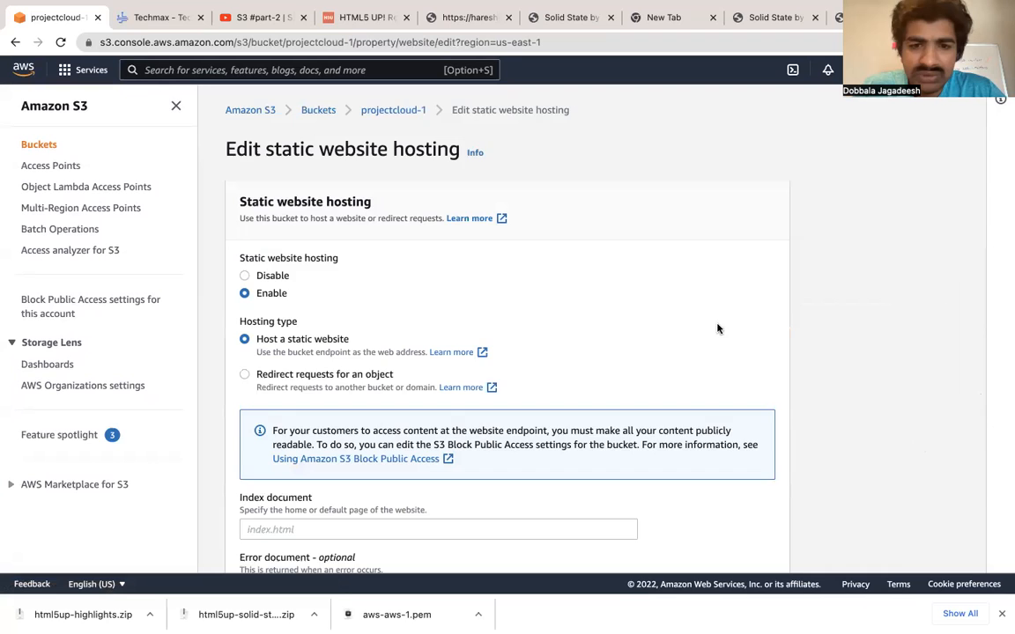
# Set index.html as the index document for static website hosting and save the changes.
pyautogui.scroll(-2, 536, 428)
pyautogui.click(336, 372)
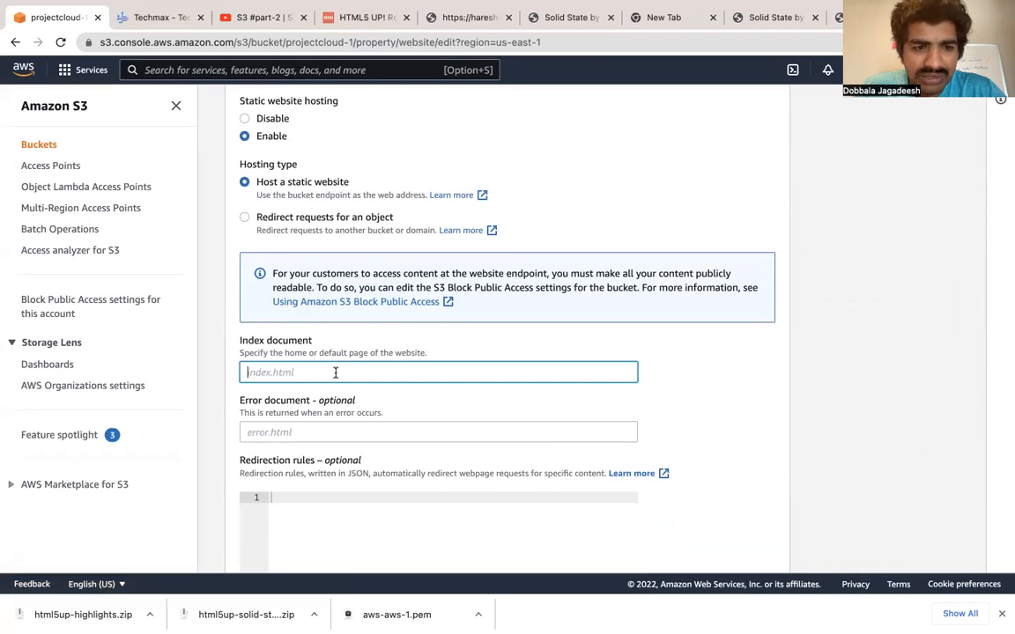
pyautogui.write('index.html')
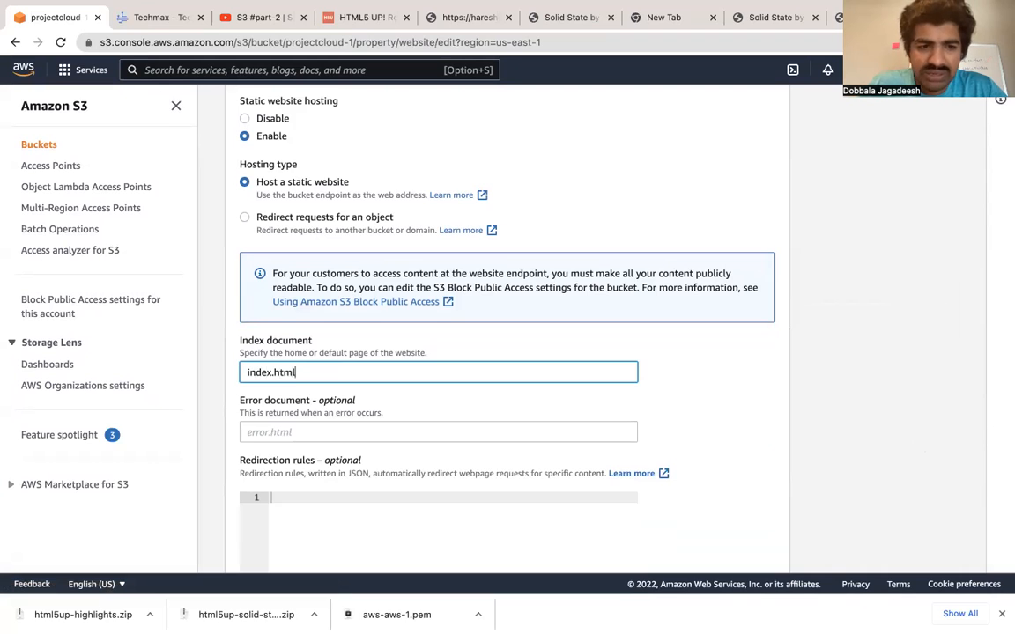
pyautogui.scroll(-4, 317, 366)
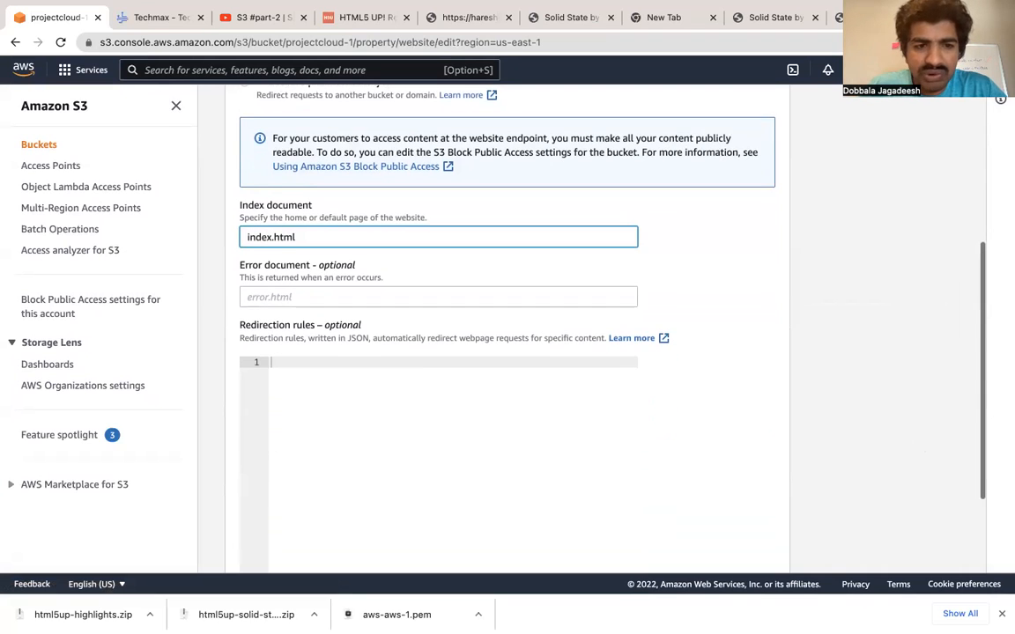
pyautogui.click(317, 357)
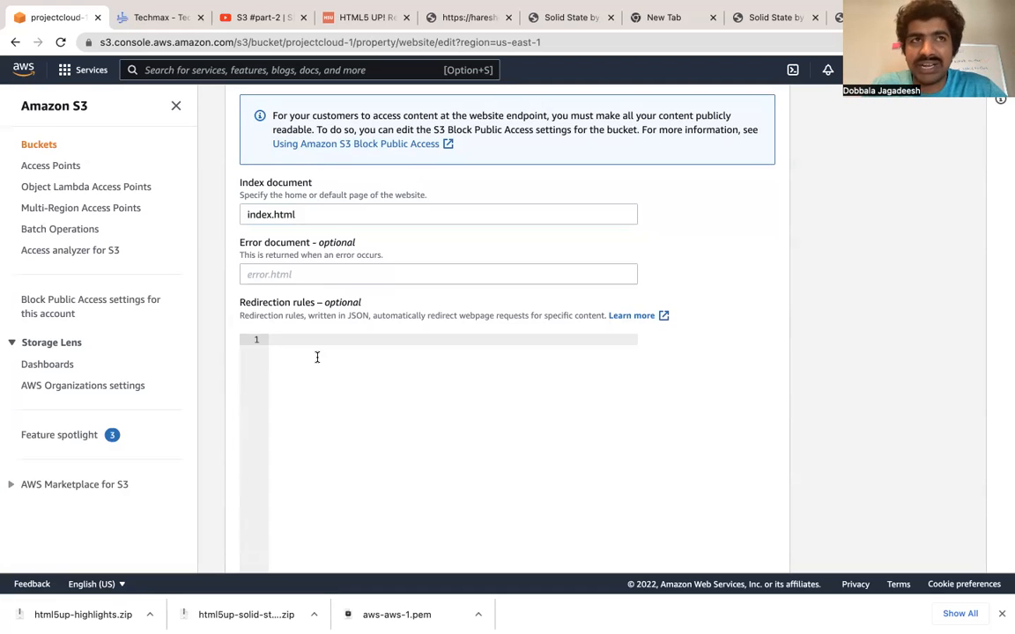
pyautogui.scroll(-2, 317, 357)
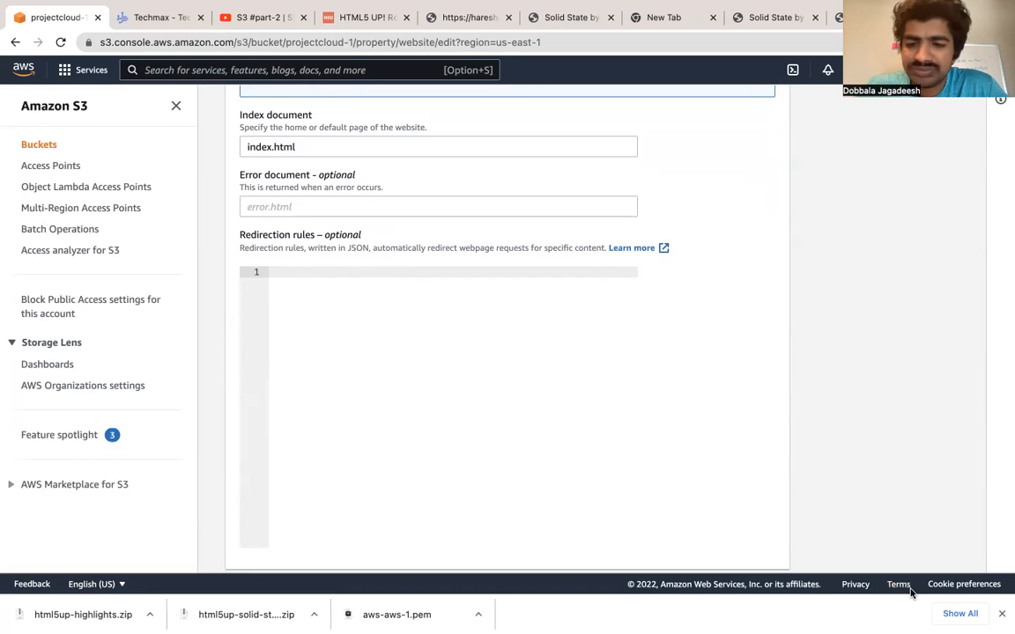
pyautogui.scroll(-1, 552, 368)
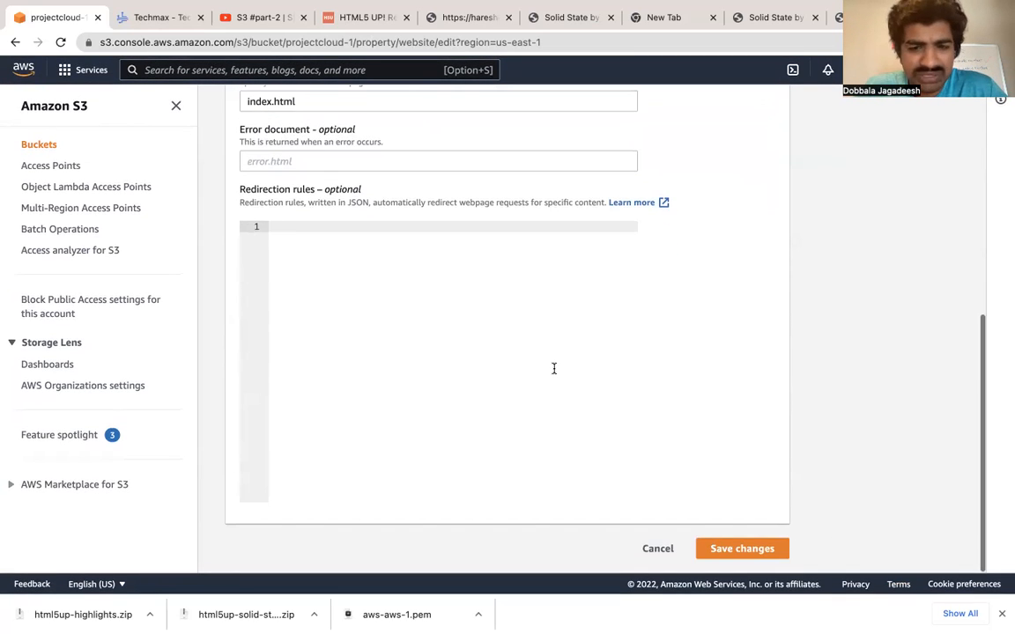
pyautogui.click(772, 552)
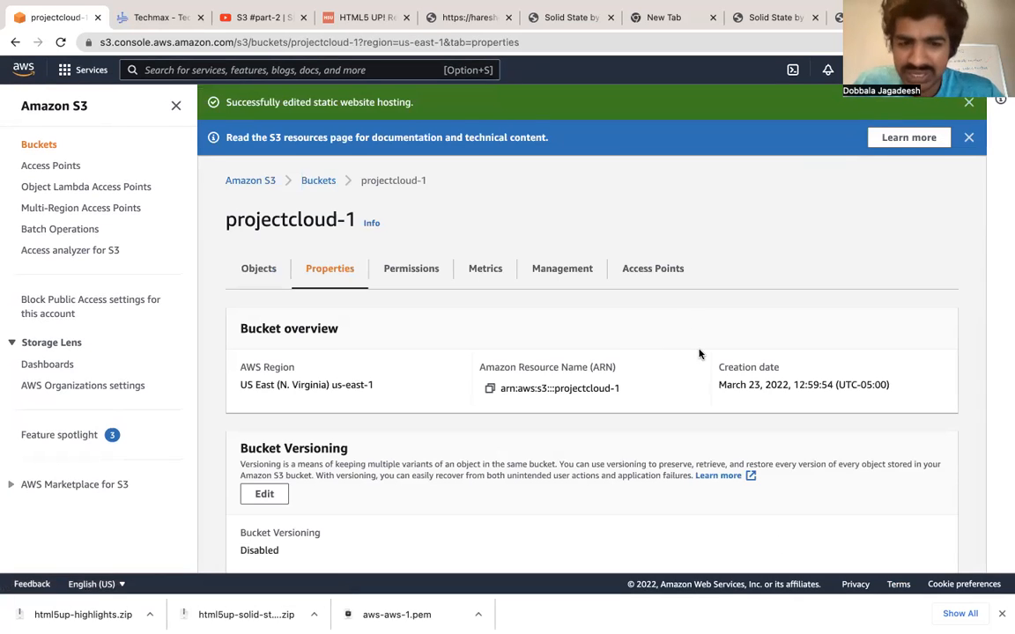
# Copy the bucket website endpoint of projectcloud-1 and load it in a new browser tab to check the hosted site.
pyautogui.scroll(-10, 555, 487)
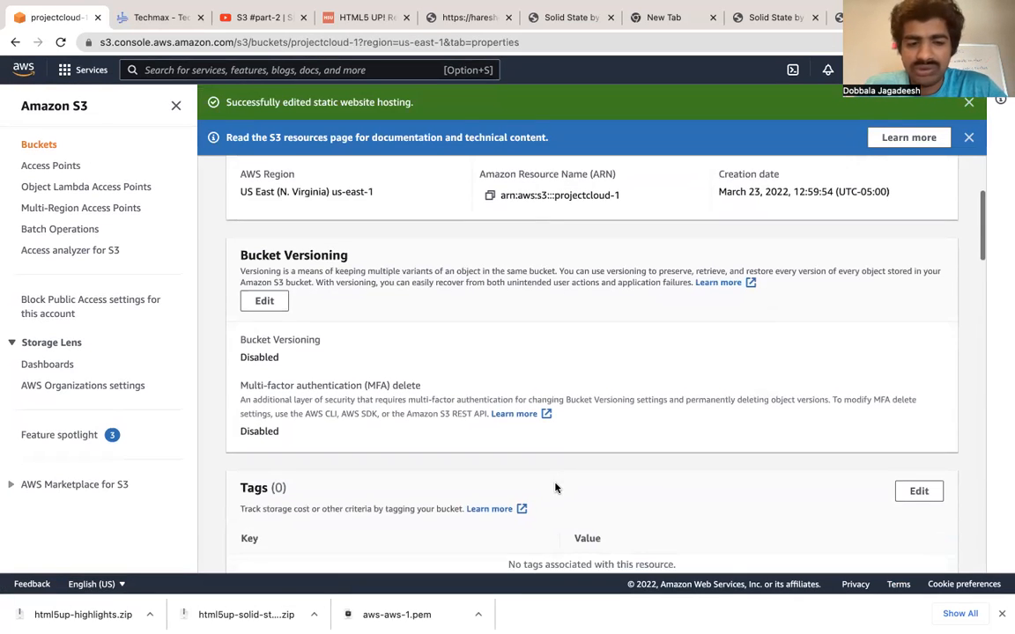
pyautogui.scroll(-10, 555, 487)
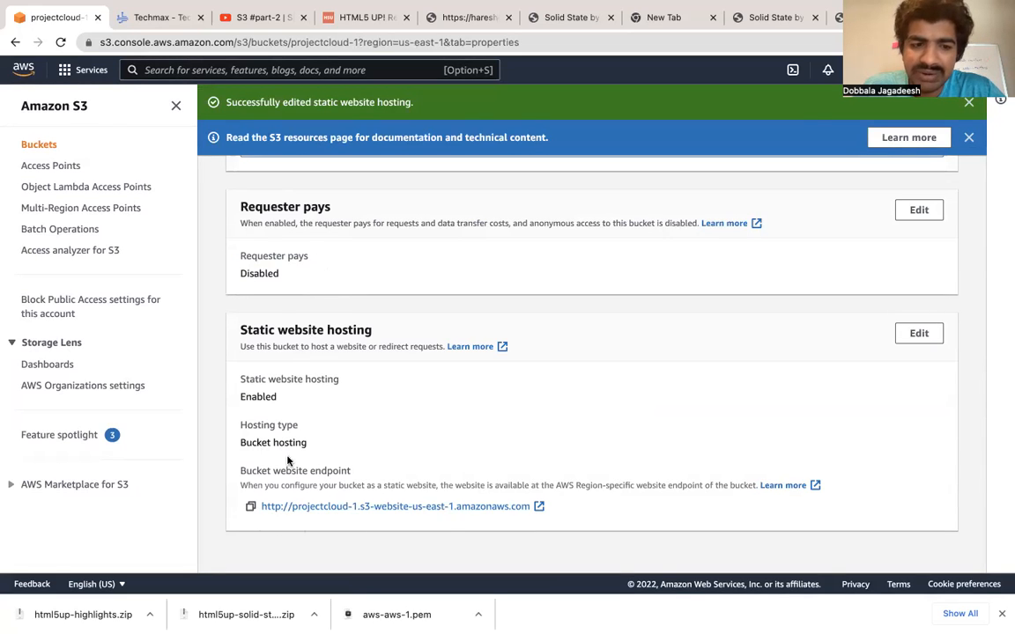
pyautogui.click(251, 509)
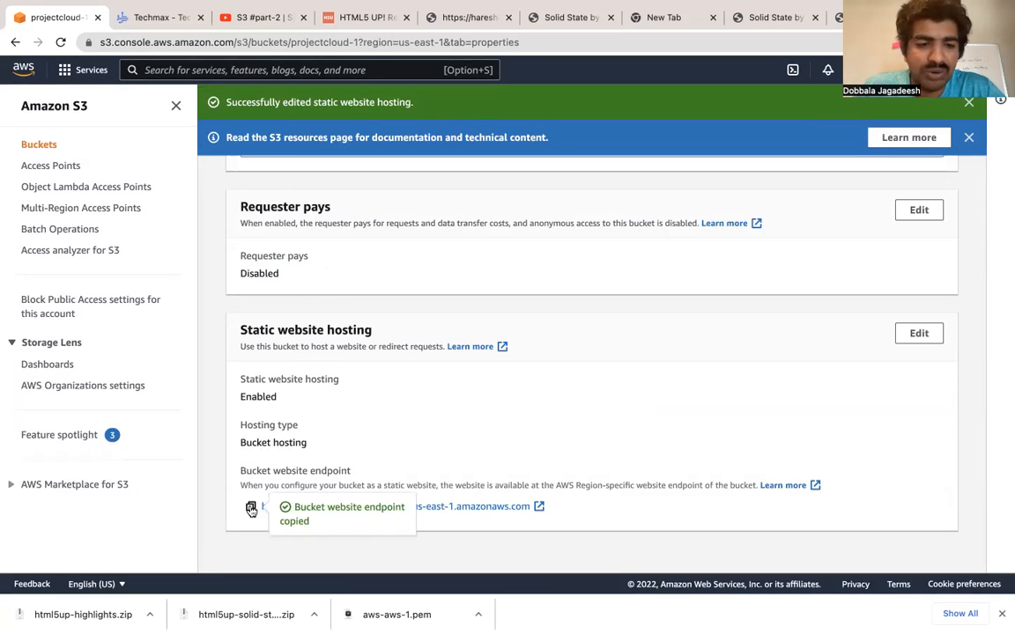
pyautogui.press('super+t')
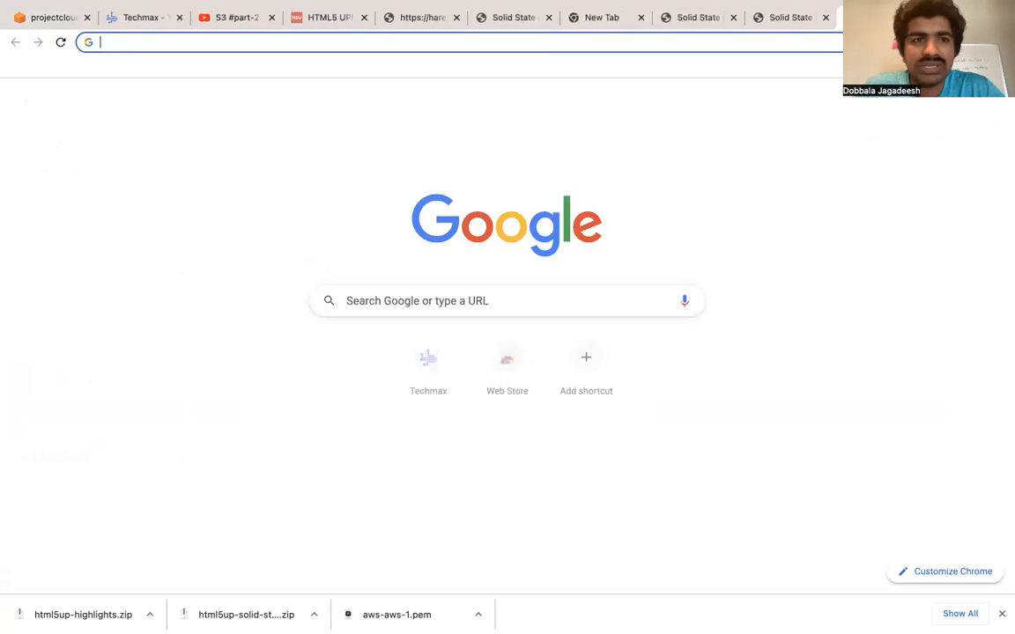
pyautogui.press('super+v')
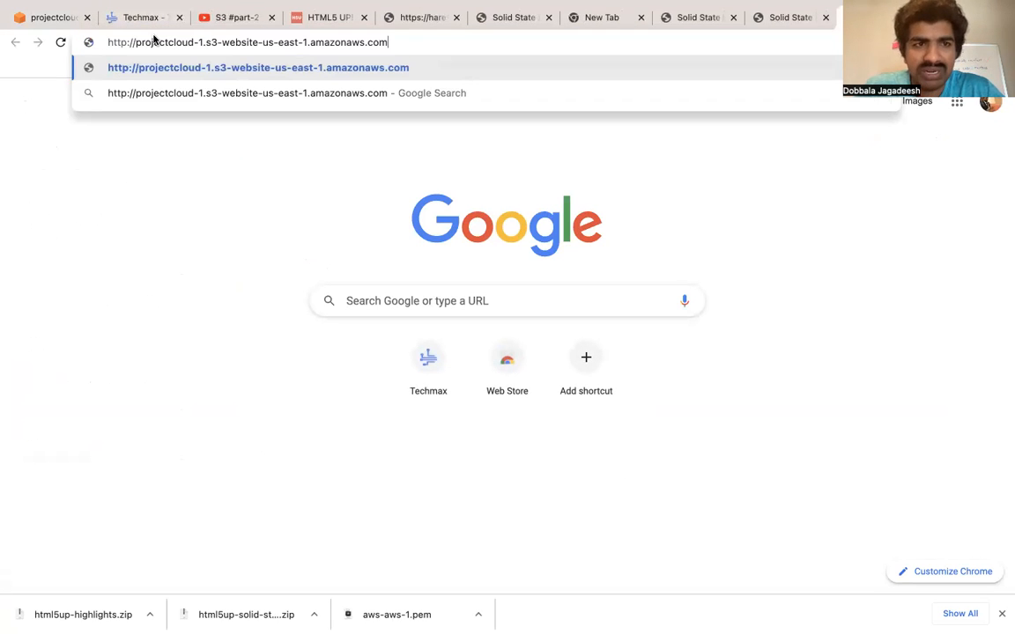
pyautogui.press('Return')
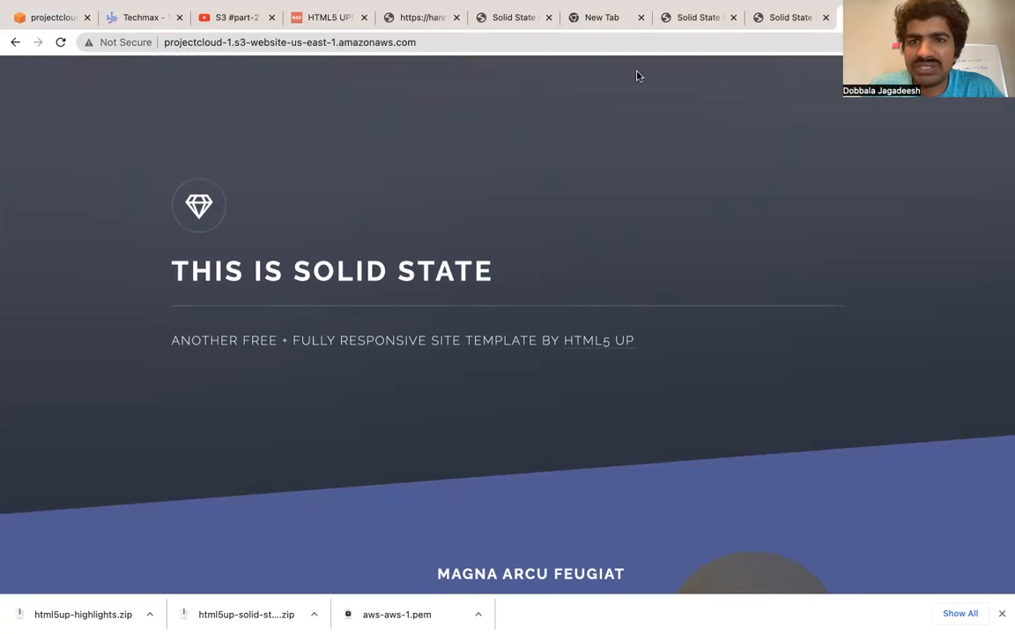
pyautogui.moveTo(534, 40); pyautogui.dragTo(157, 44)
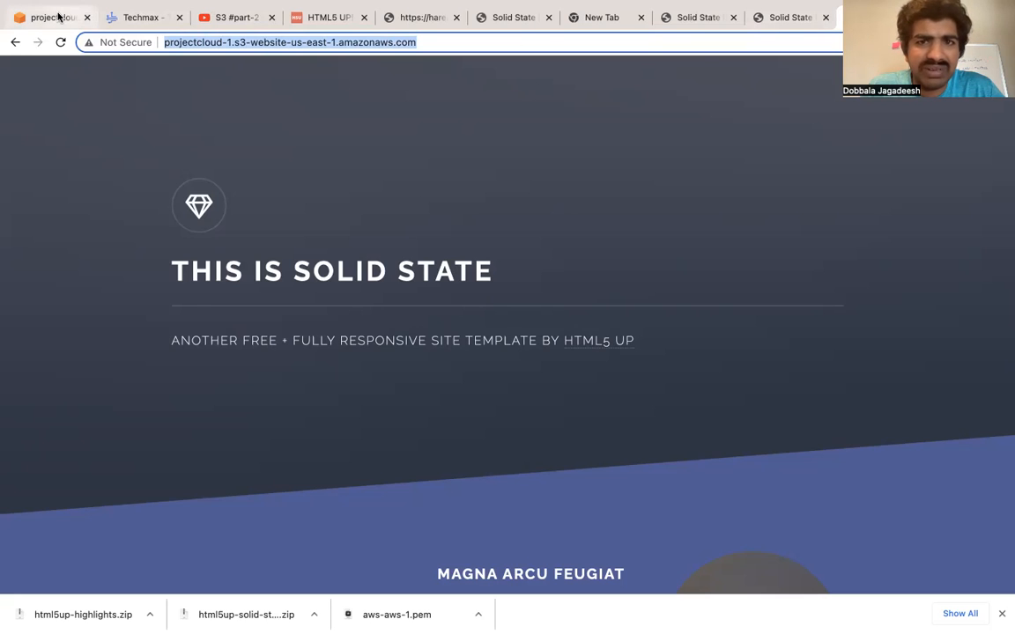
pyautogui.moveTo(555, 7)
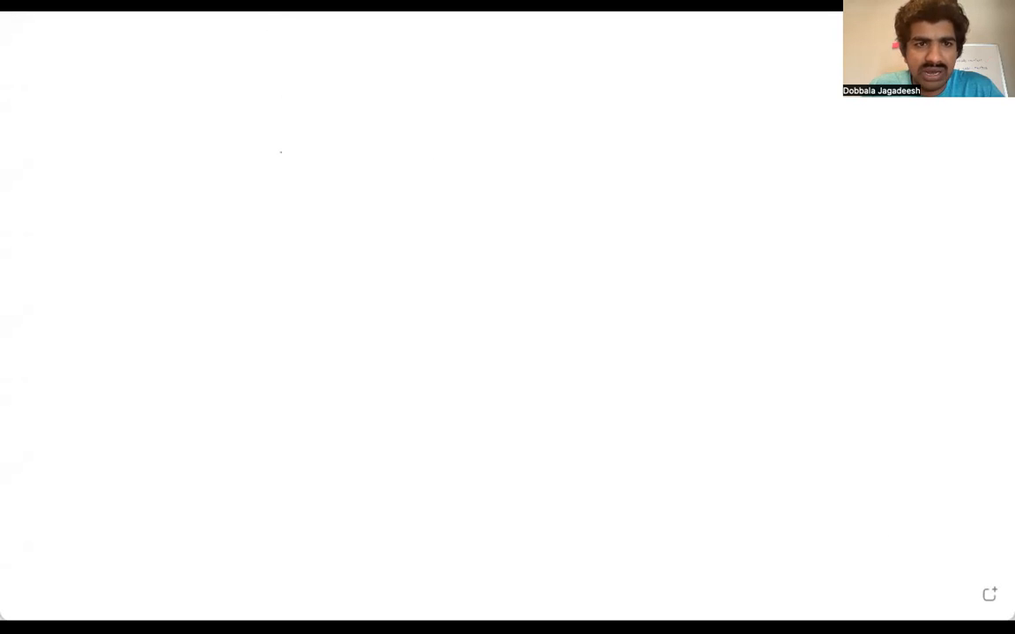
pyautogui.click(201, 118)
pyautogui.hotkey('ctrl', 'v')
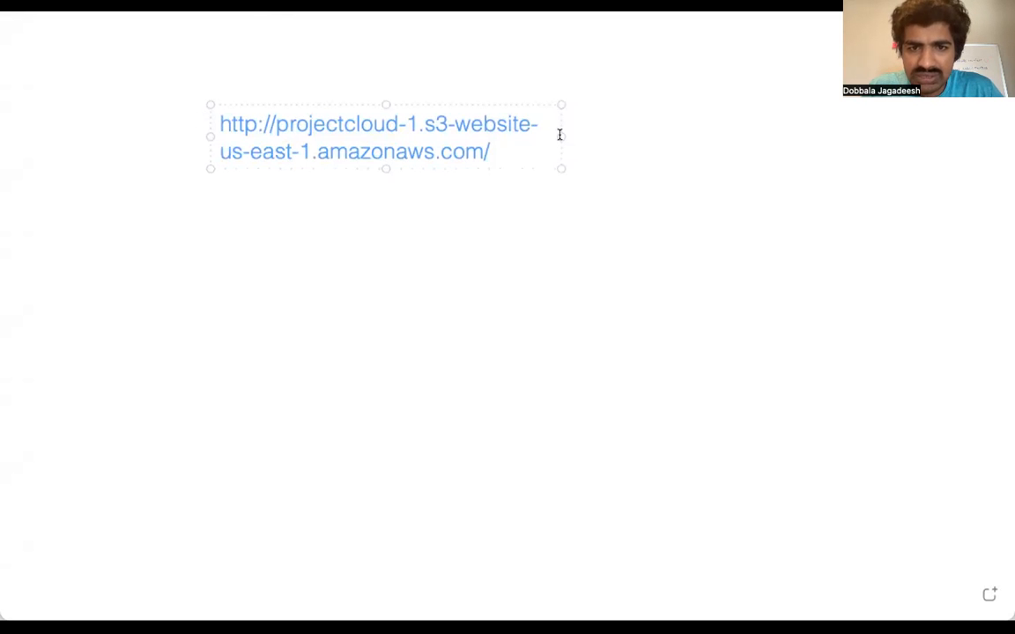
pyautogui.moveTo(559, 134); pyautogui.dragTo(901, 100)
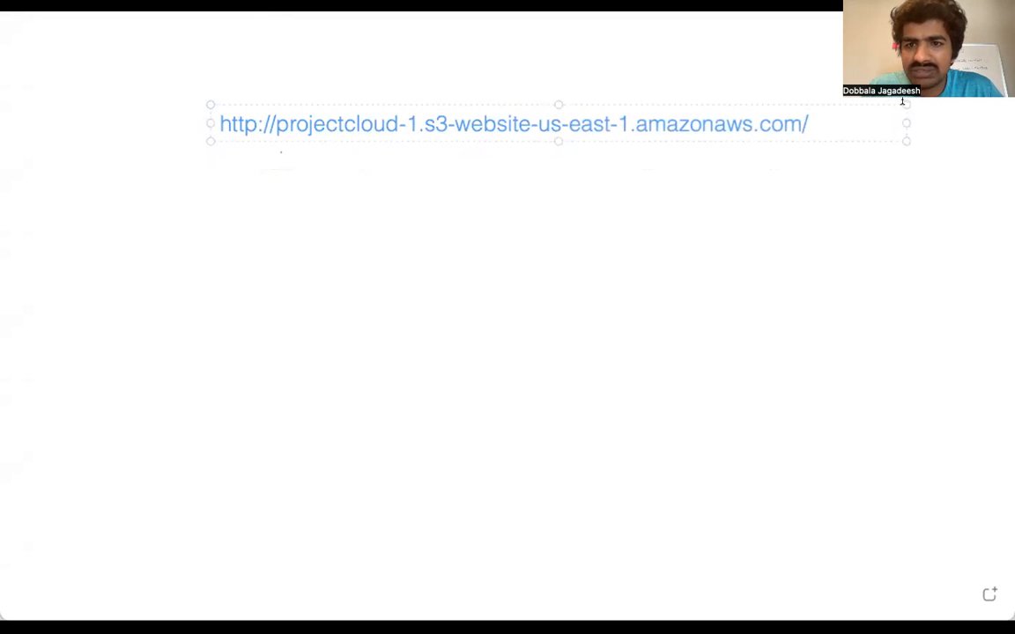
# Write the label "static hosting" below the website endpoint in the same text box.
pyautogui.press('Return')
pyautogui.write('stats')
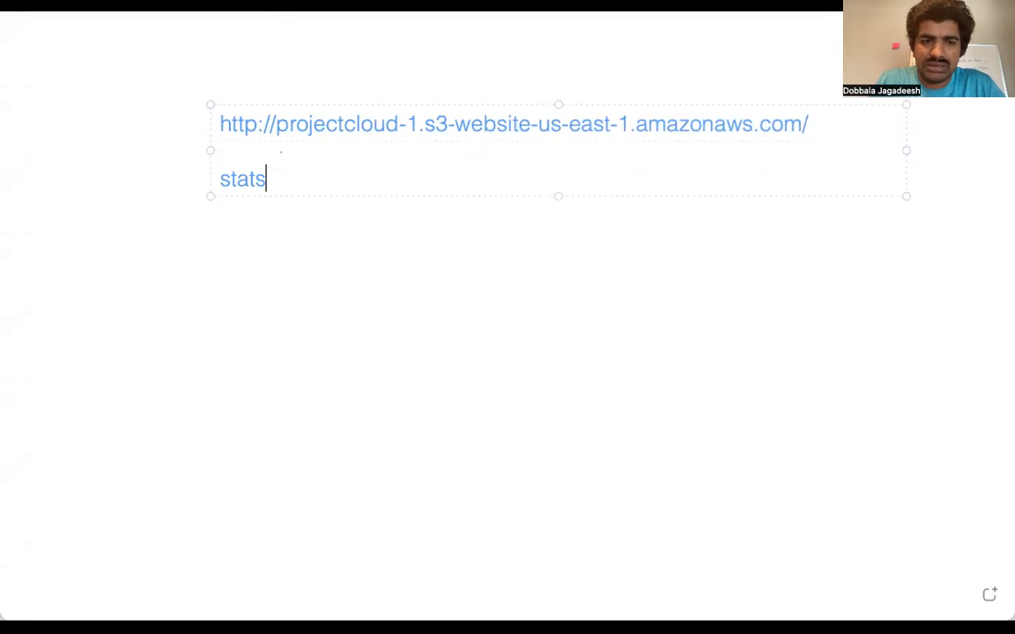
pyautogui.press('BackSpace')
pyautogui.write('ic hp')
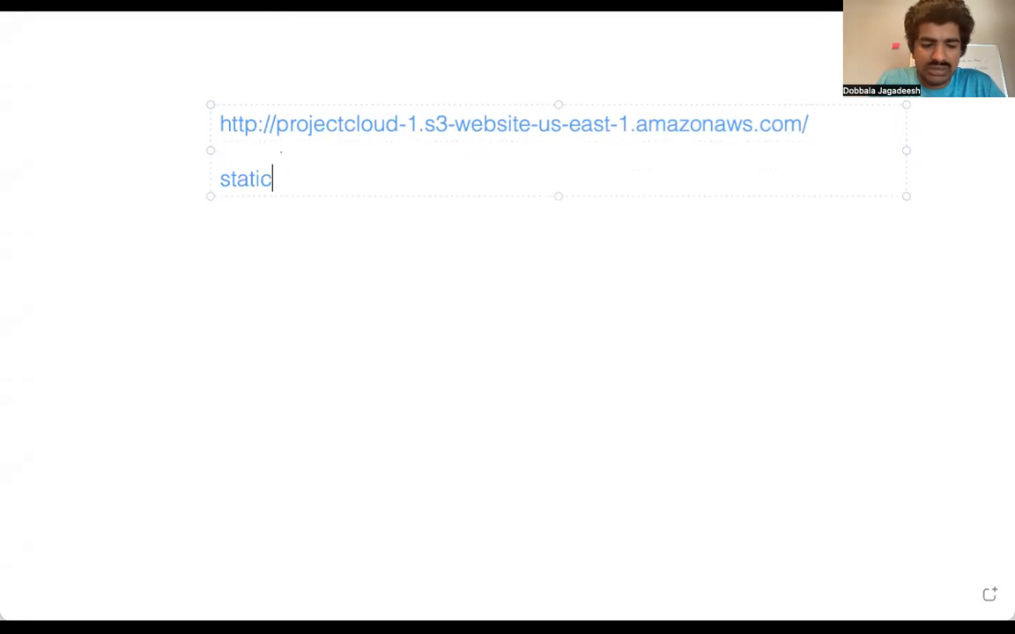
pyautogui.press('BackSpace')
pyautogui.write('osting')
pyautogui.press('Return')
pyautogui.press('Return')
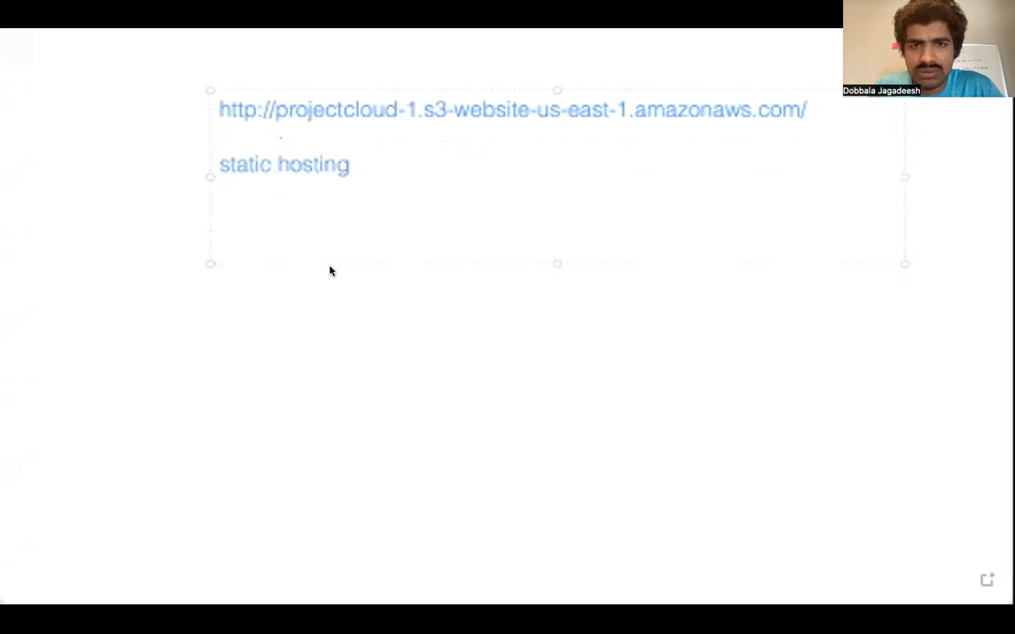
pyautogui.press('Return')
pyautogui.press('Return')
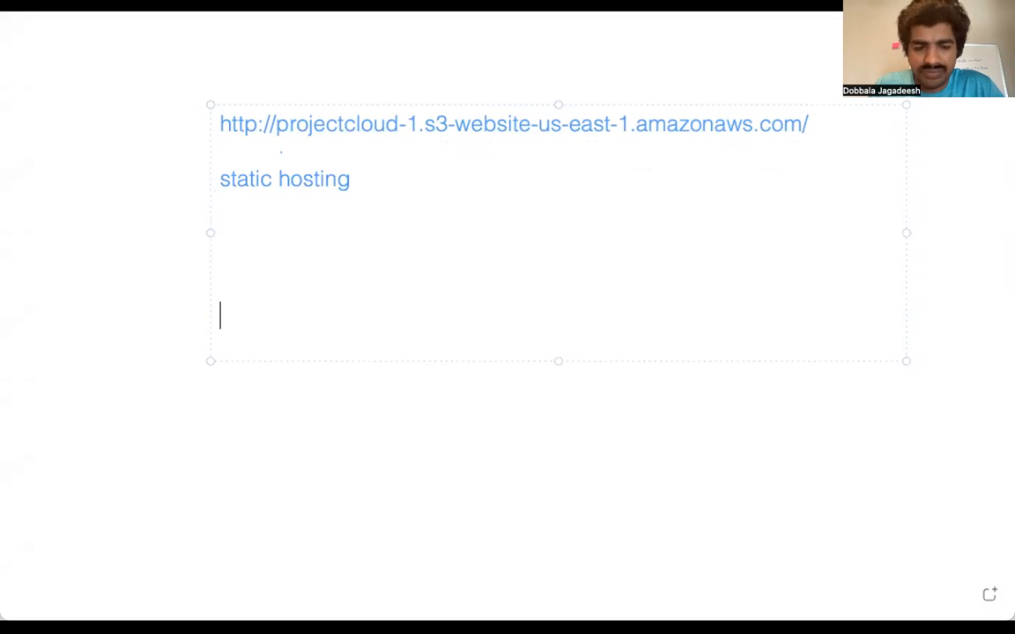
pyautogui.hotkey('ctrl', 'v')
pyautogui.press('Return')
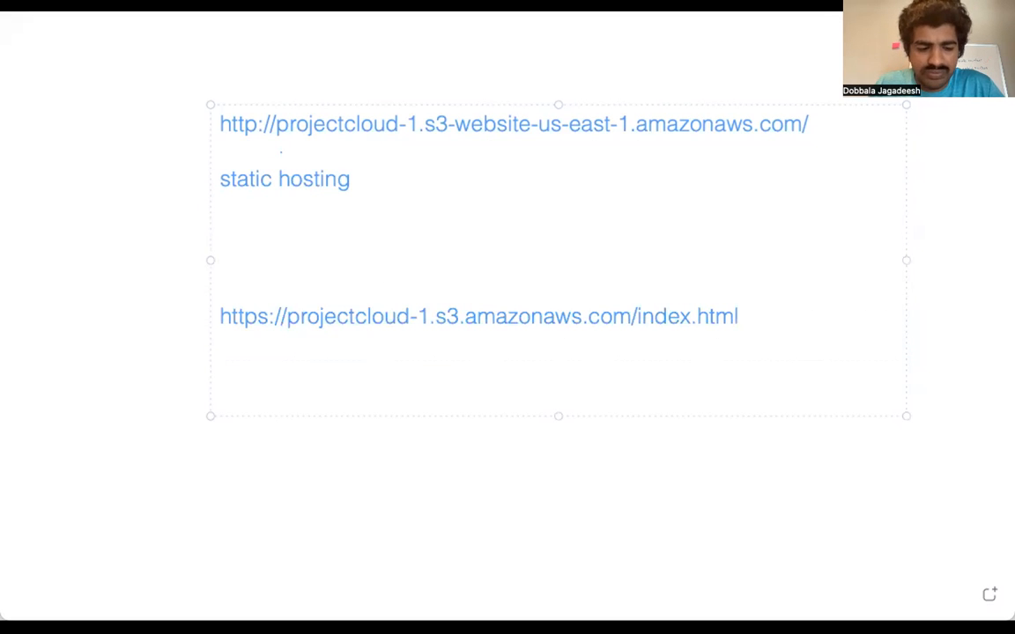